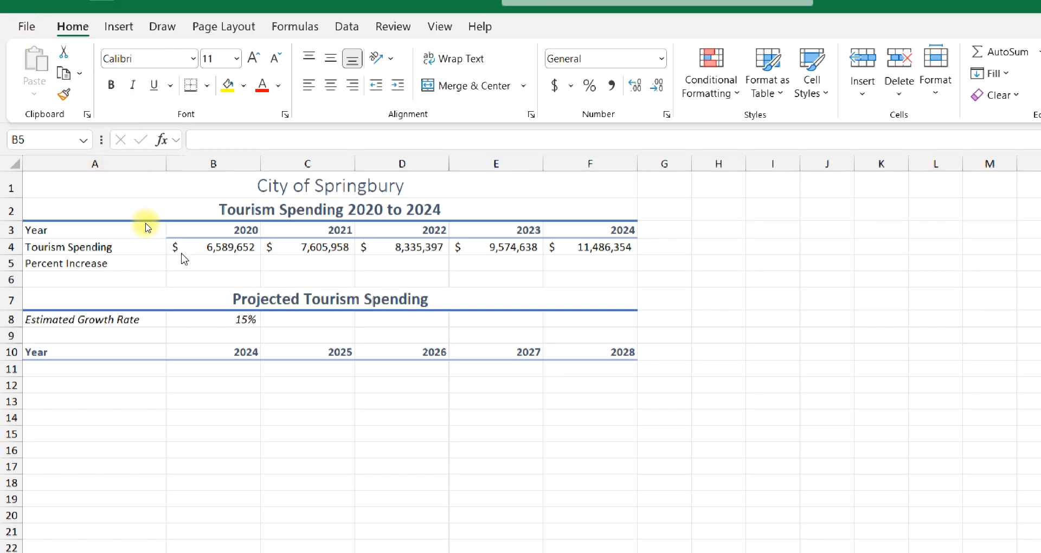
- Fill the yearly series in row 3 from 2020 and 2021 in B3:C3 across to F3
left_click(187, 228)
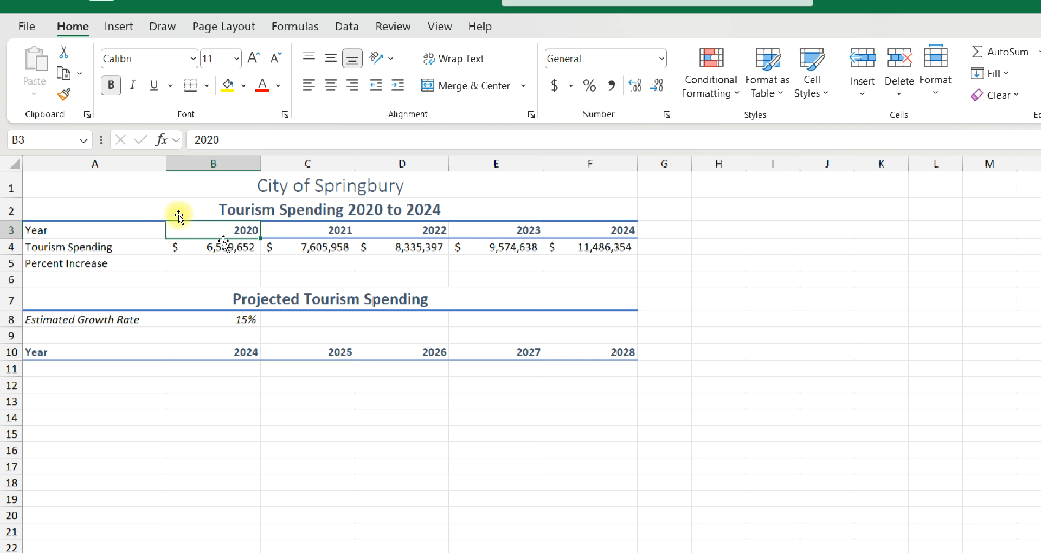
left_click(289, 228)
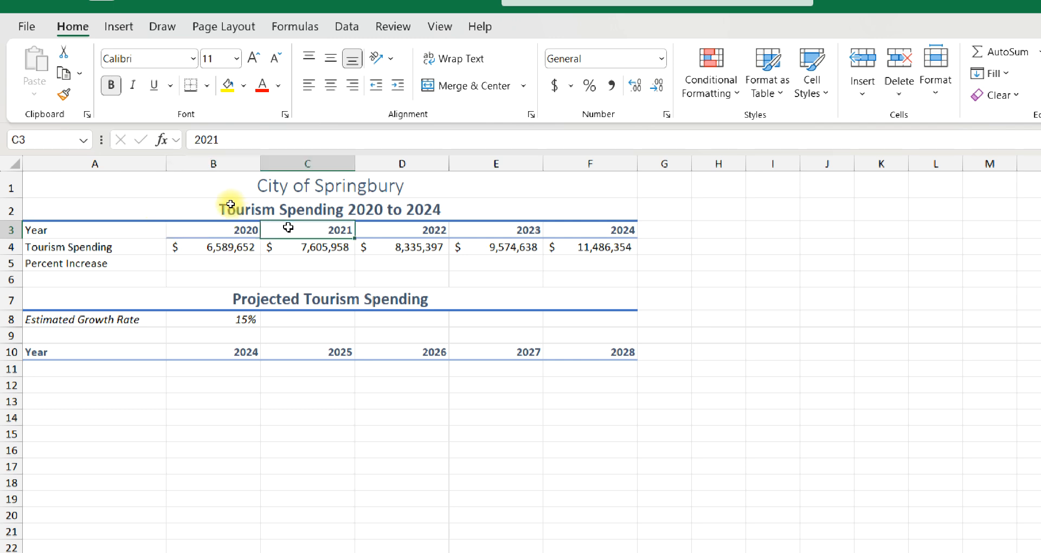
left_click_drag(224, 228, 280, 231)
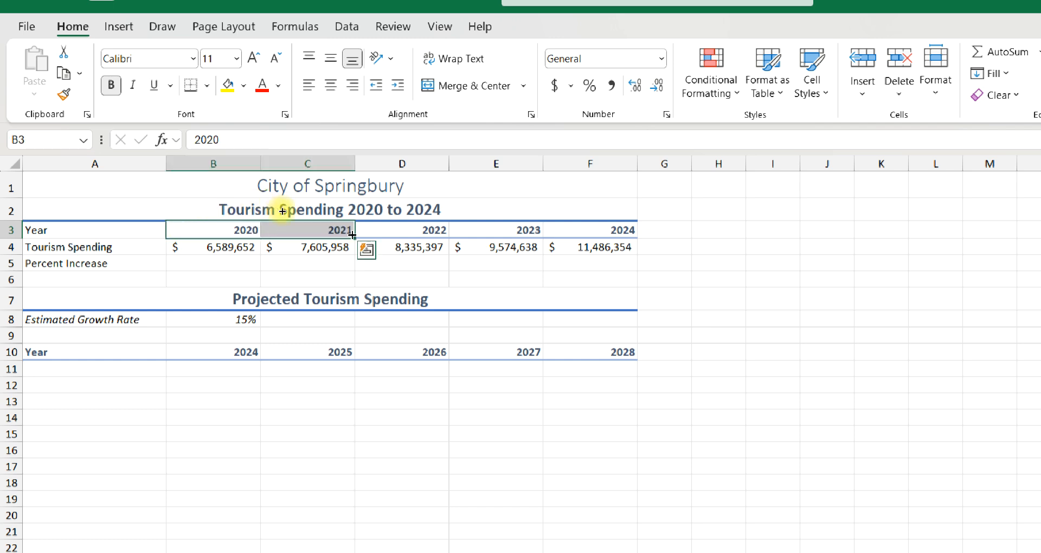
left_click_drag(351, 234, 596, 229)
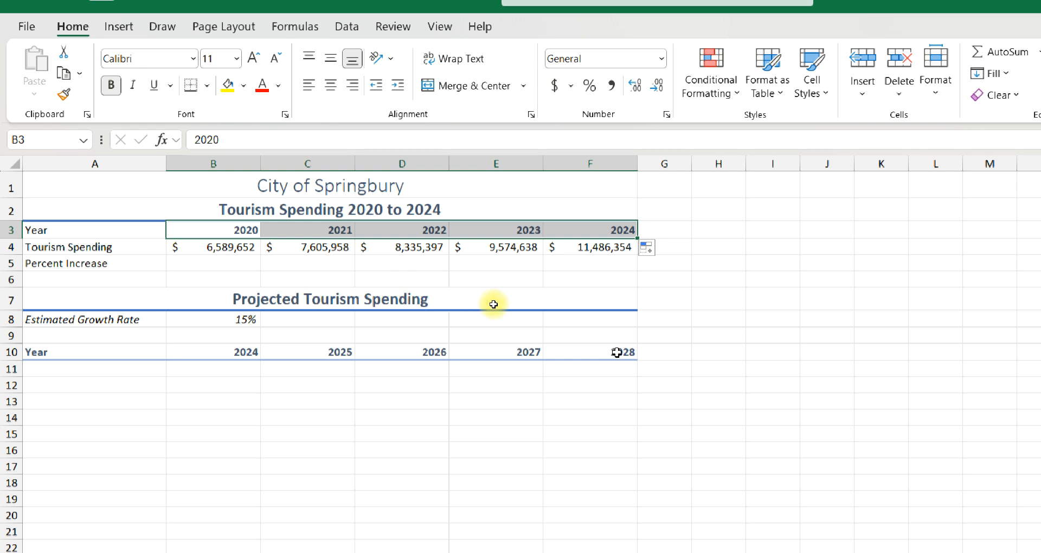
- Enter the formula =(C4-B4)/B4 in C5 to calculate the 2021 percent increase
left_click(300, 263)
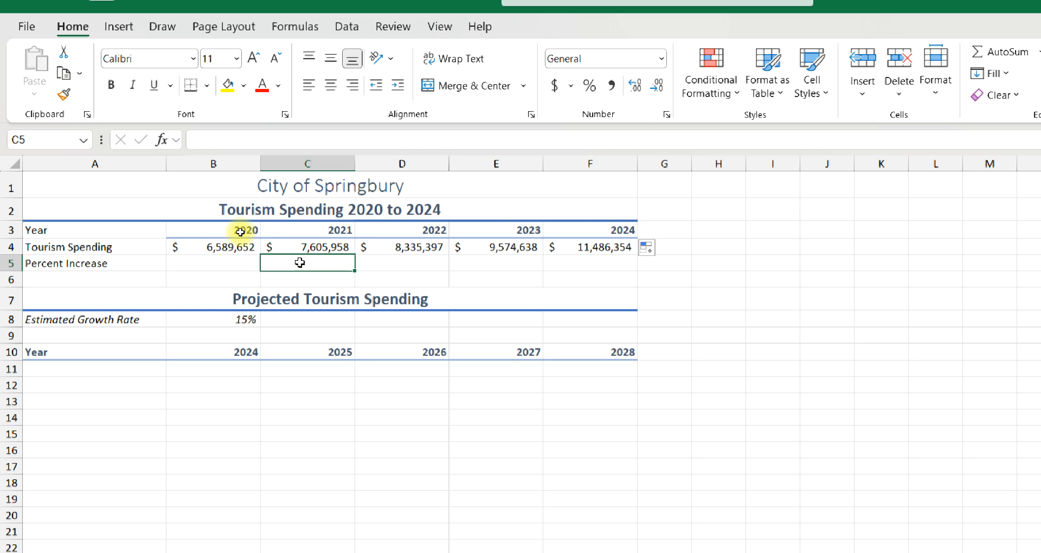
type("=")
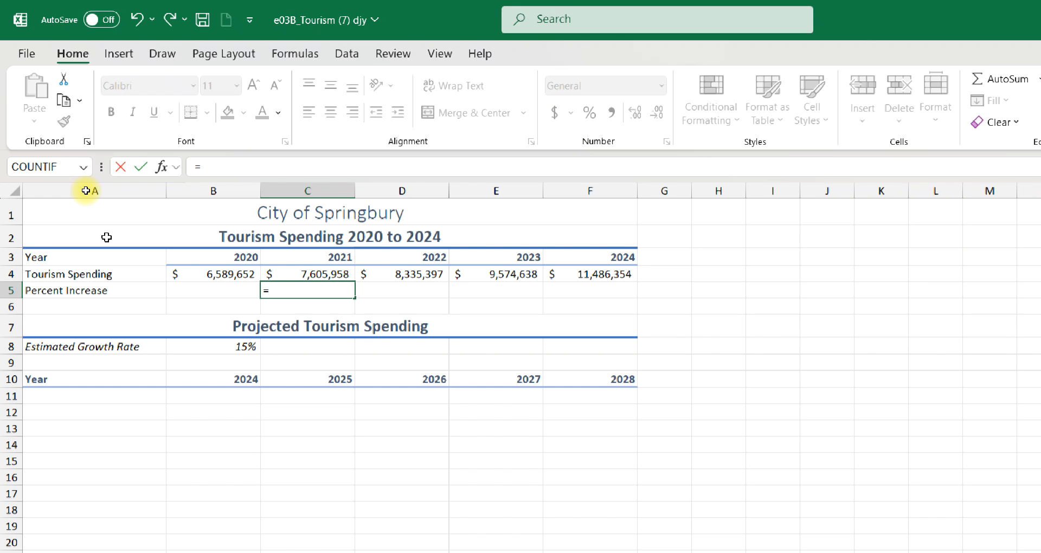
type("(")
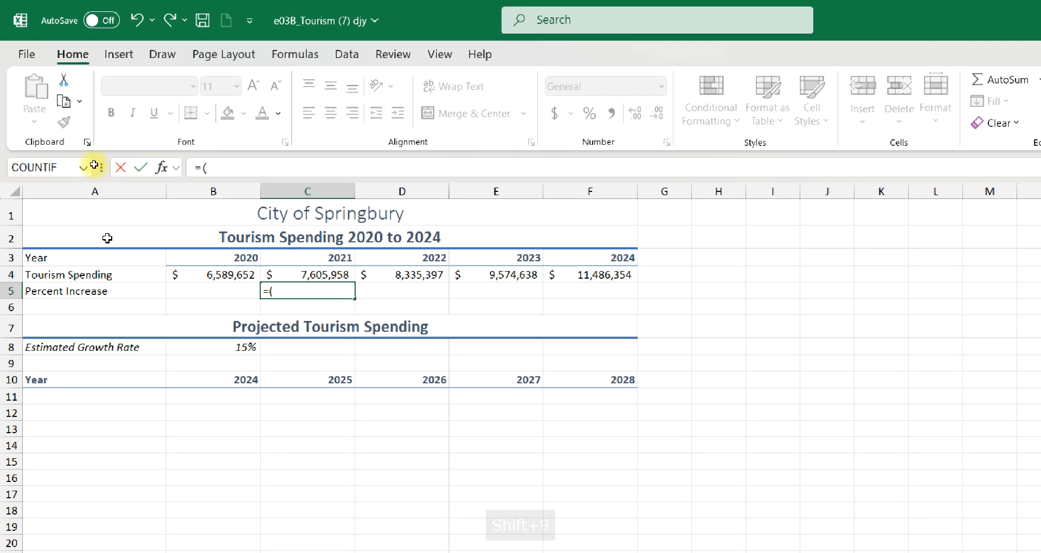
left_click(277, 275)
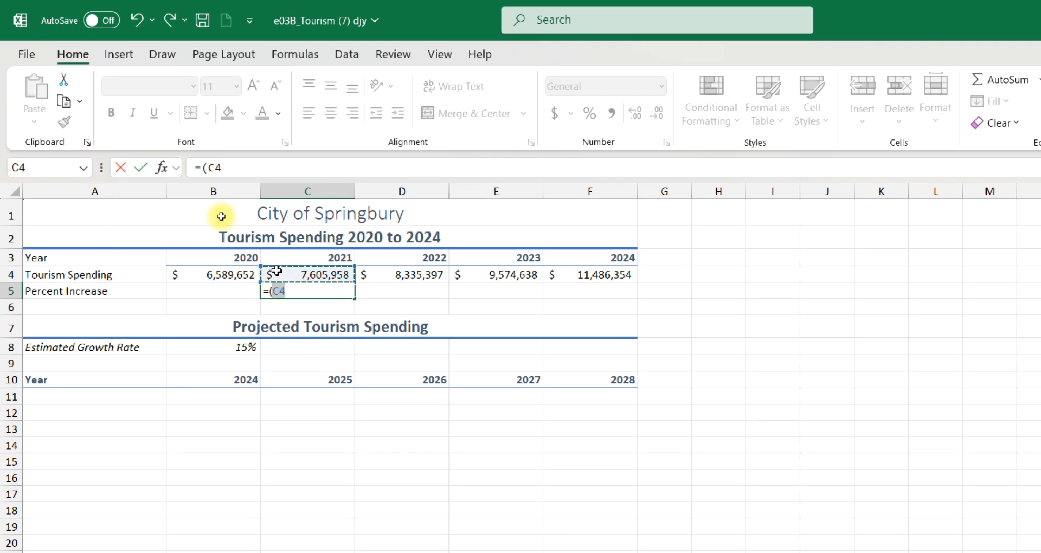
type("-")
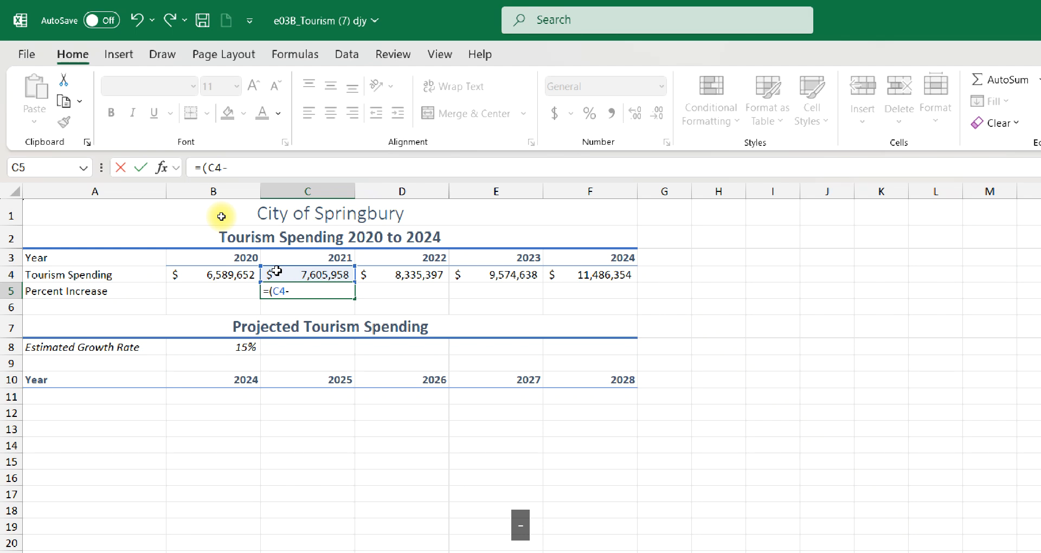
left_click(204, 275)
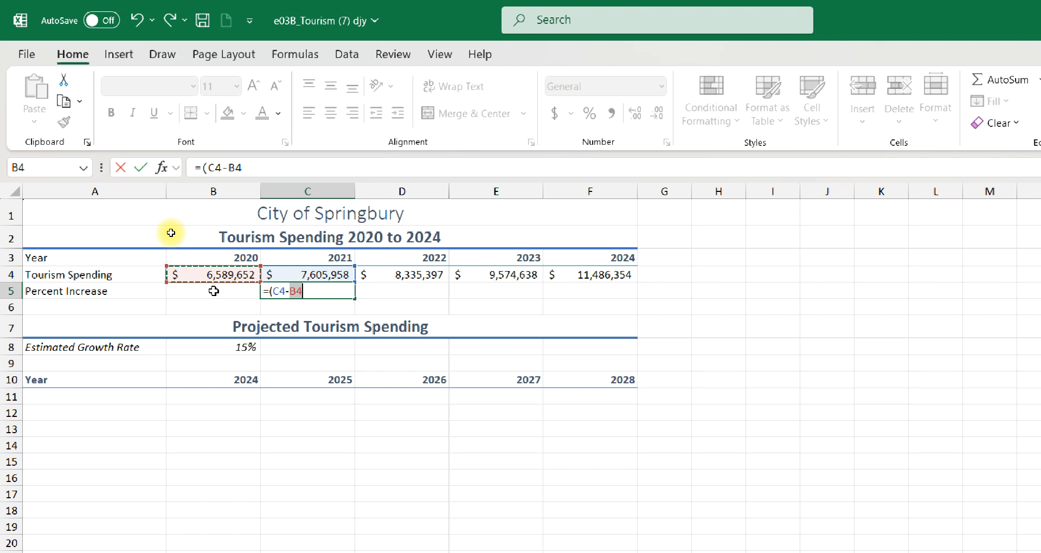
type(")/")
left_click(196, 276)
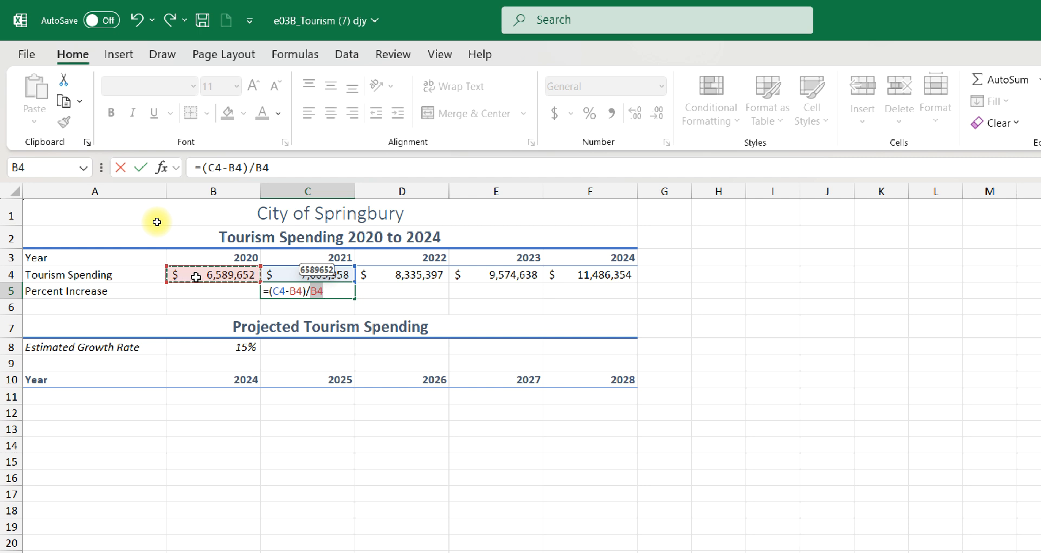
key("Tab")
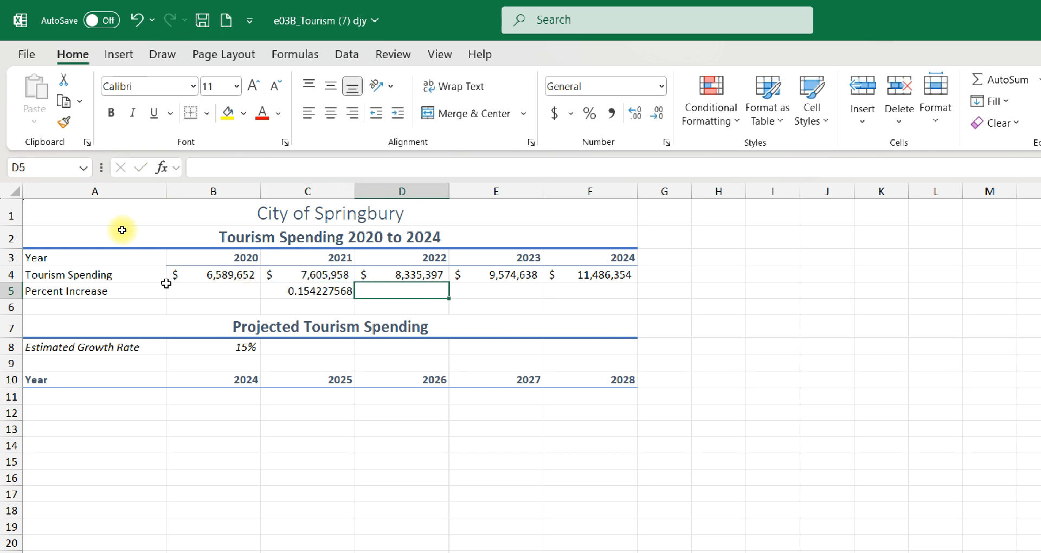
- Format C5 as a percentage, fill its formula across to F5, and check the copied formulas
left_click(276, 293)
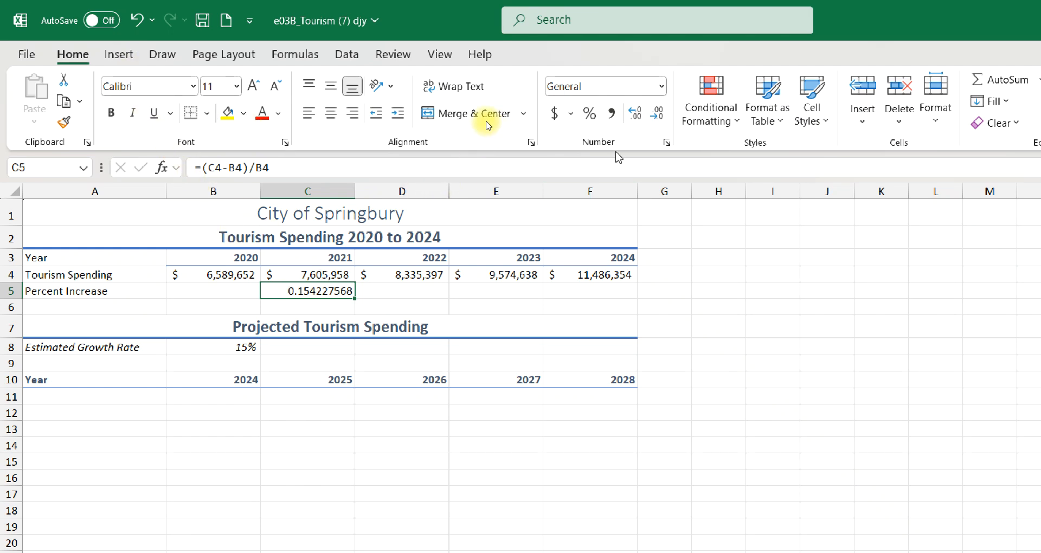
key("ctrl+shift+5")
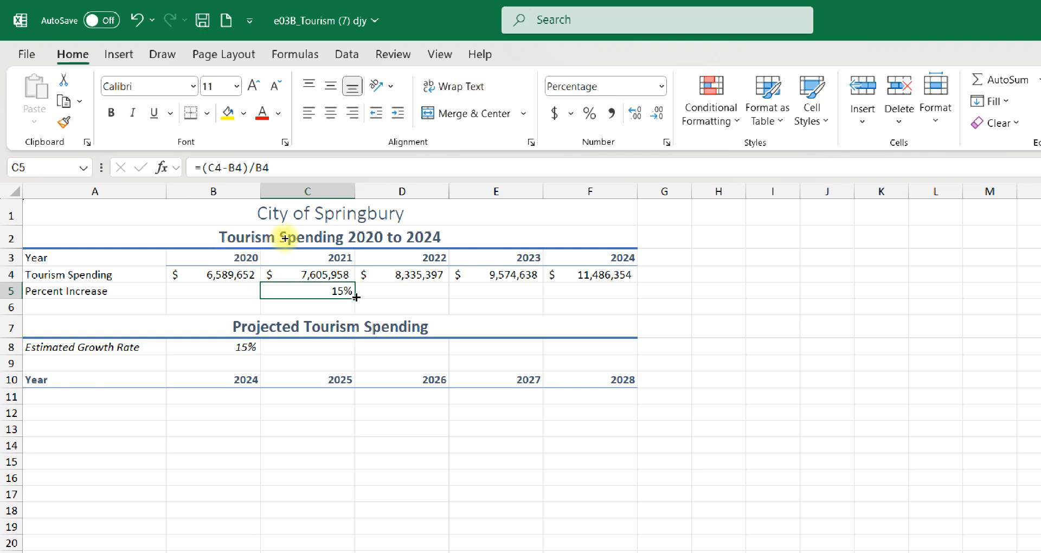
left_click_drag(356, 298, 607, 299)
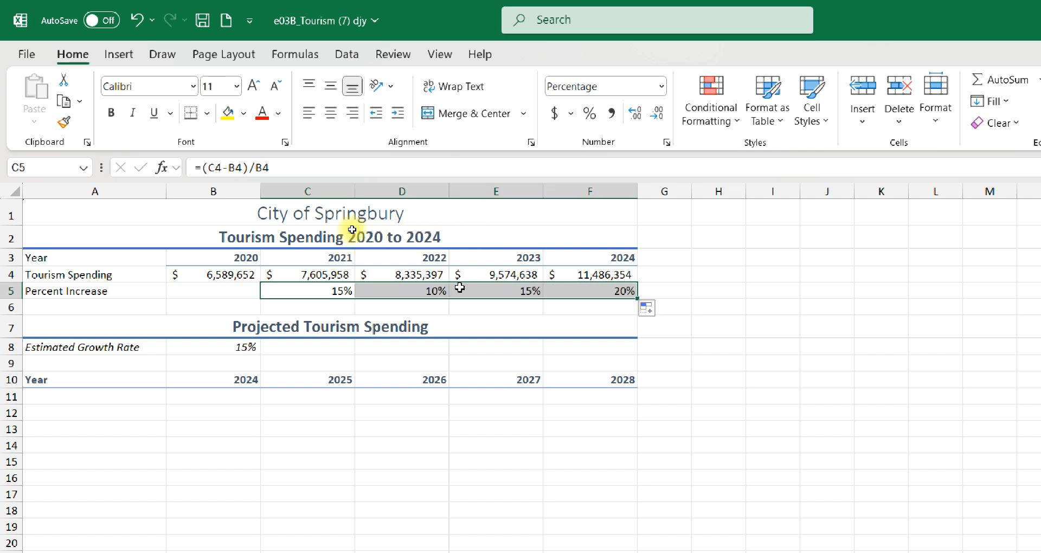
left_click(304, 293)
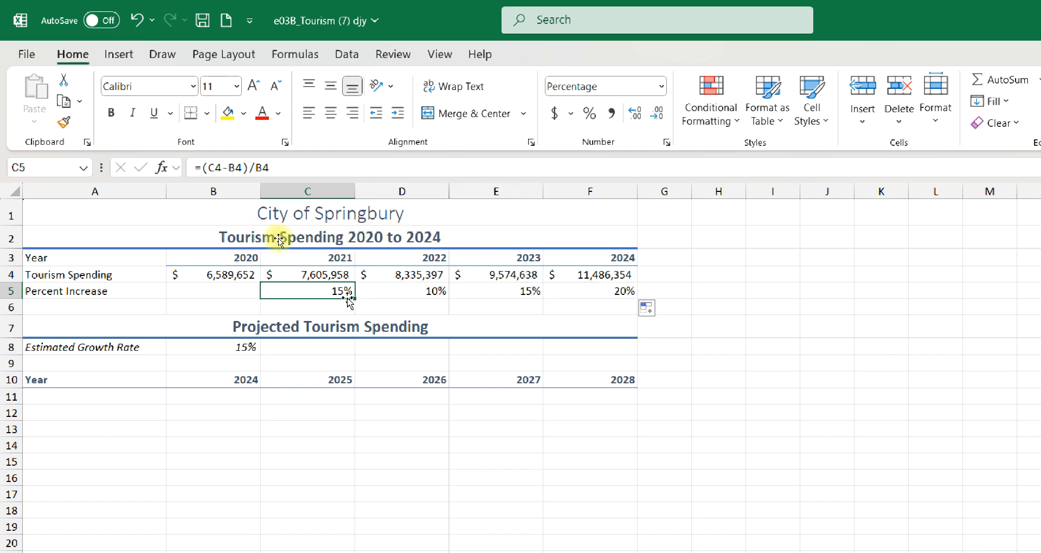
left_click(410, 296)
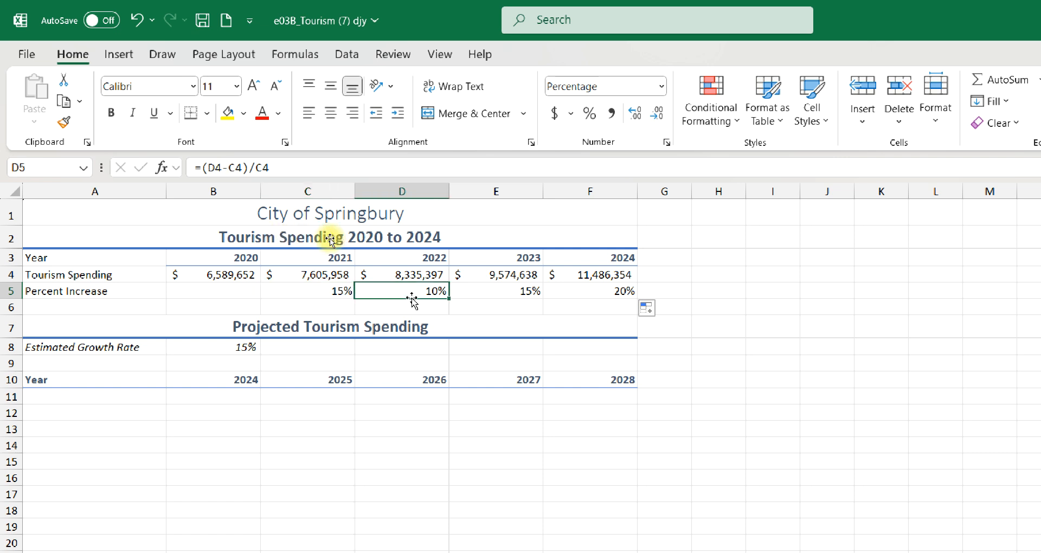
left_click(497, 293)
left_click(574, 292)
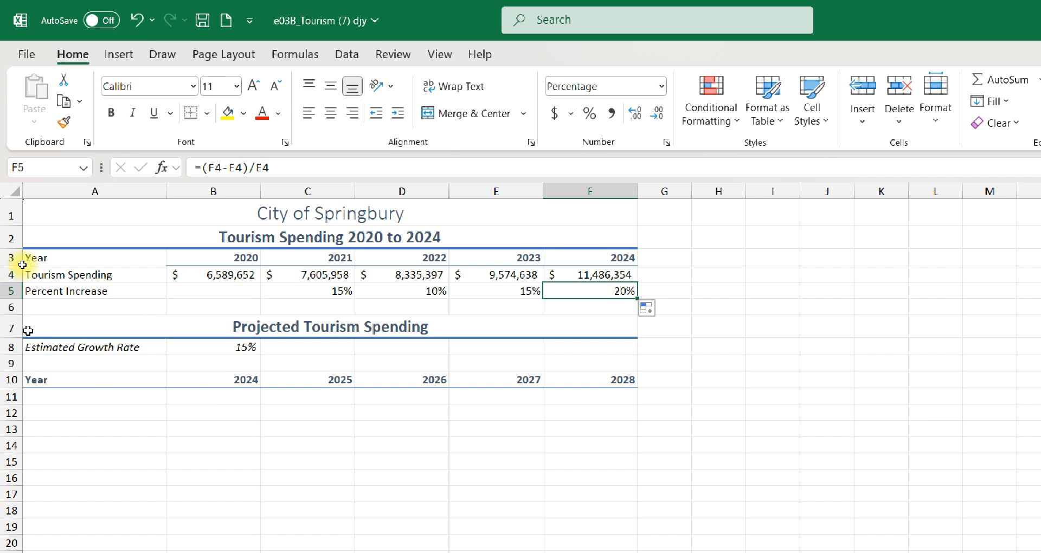
- Copy the formatting of the "Tourism Spending 2020 to 2024" title in A2 to the "Projected Tourism Spending" title in A7
left_click(31, 241)
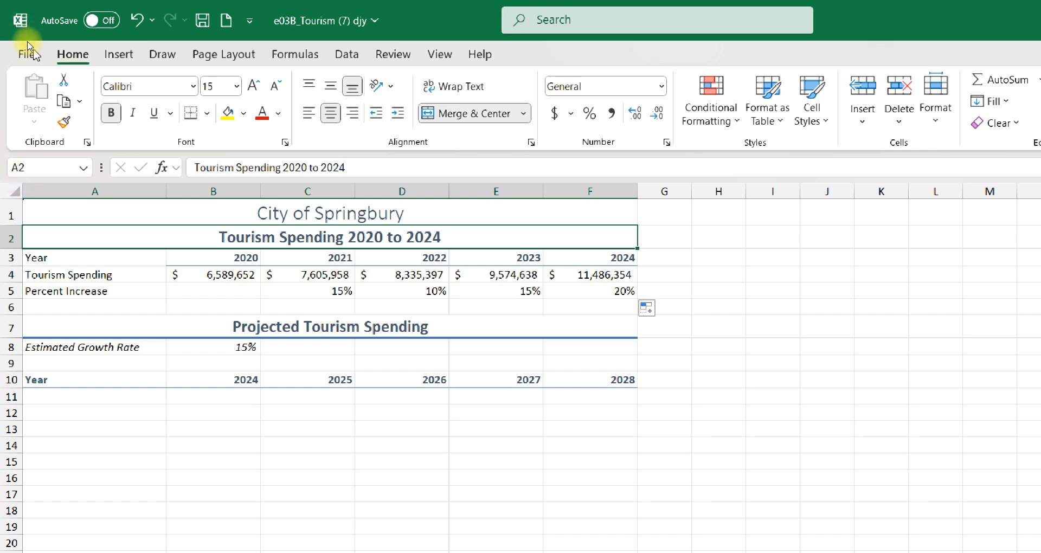
left_click(64, 122)
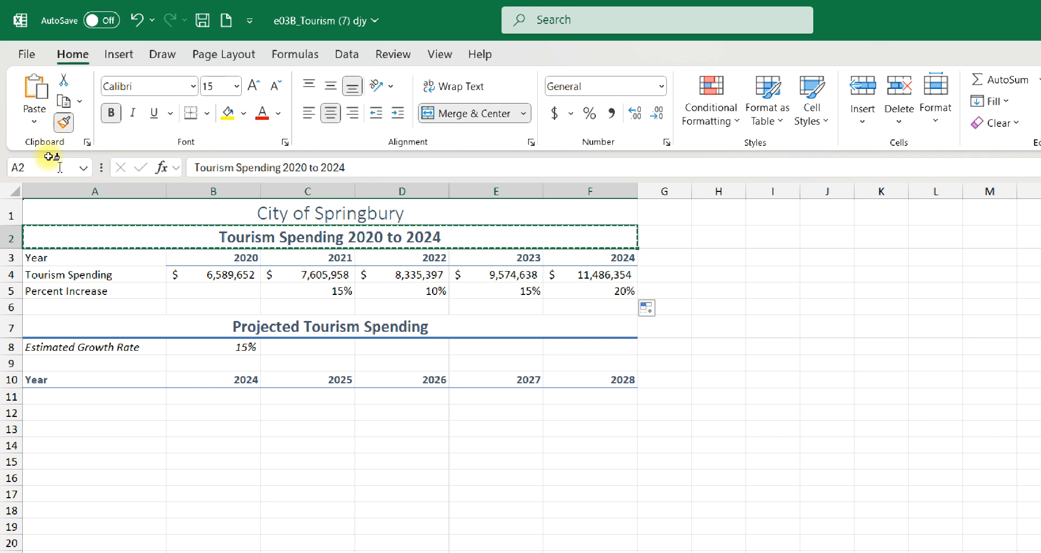
left_click(31, 328)
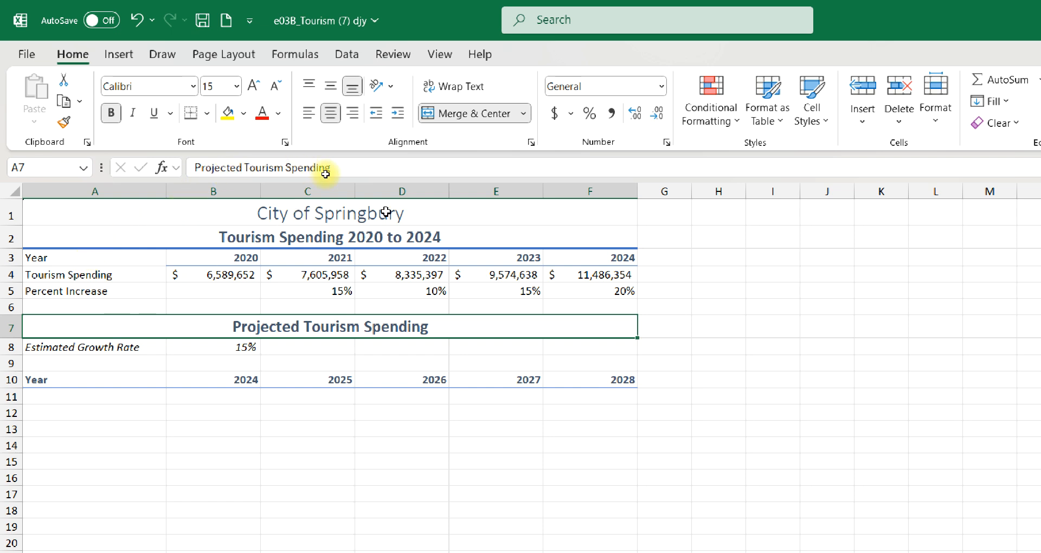
- Copy the 2024 tourism spending from F4 into B11 and save the workbook
left_click(568, 272)
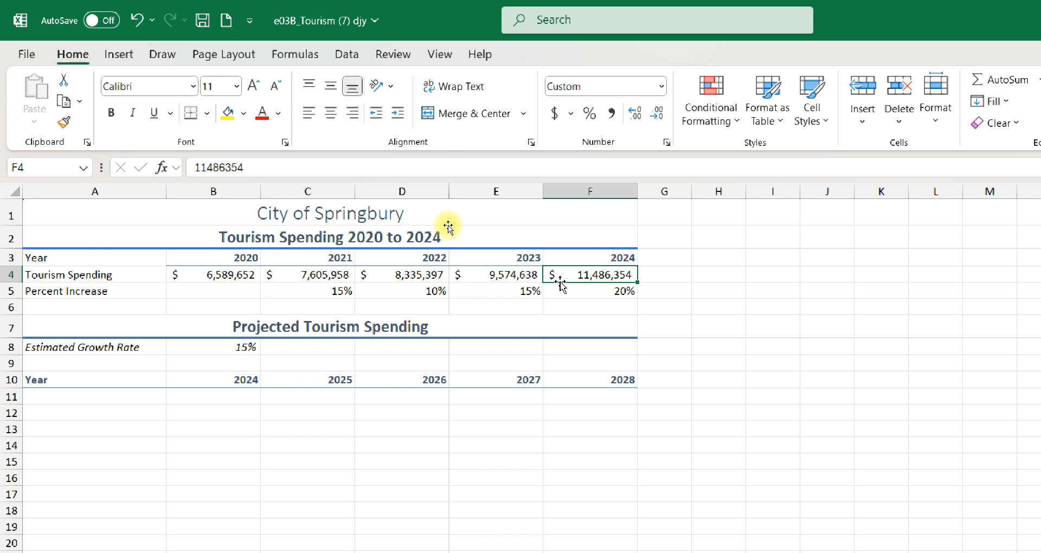
key("ctrl+c")
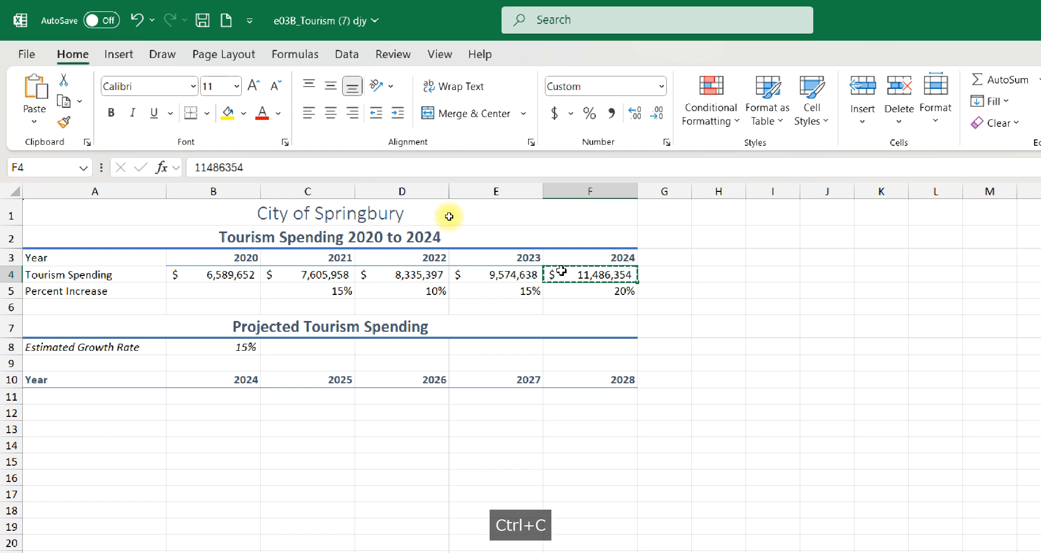
left_click(181, 394)
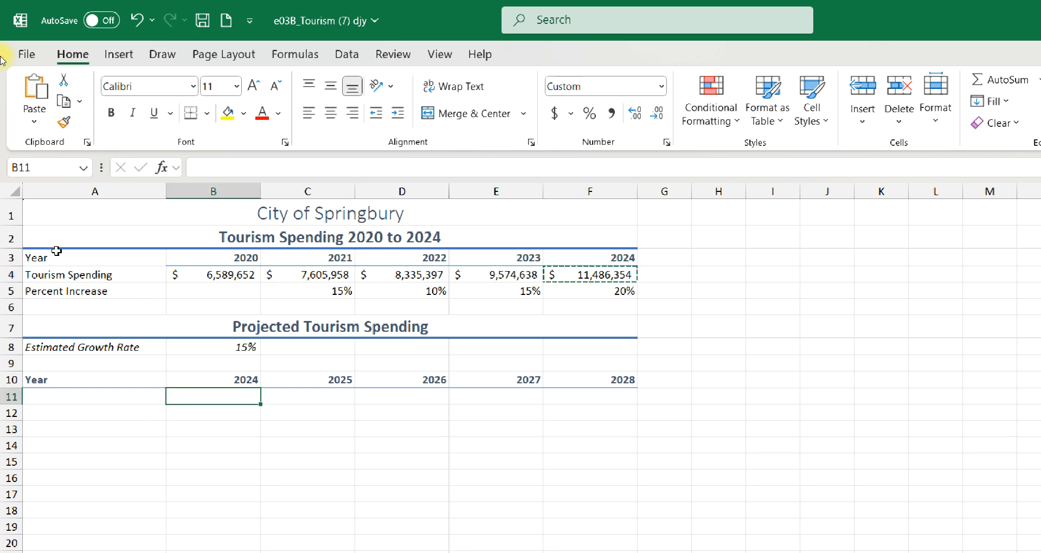
left_click(31, 86)
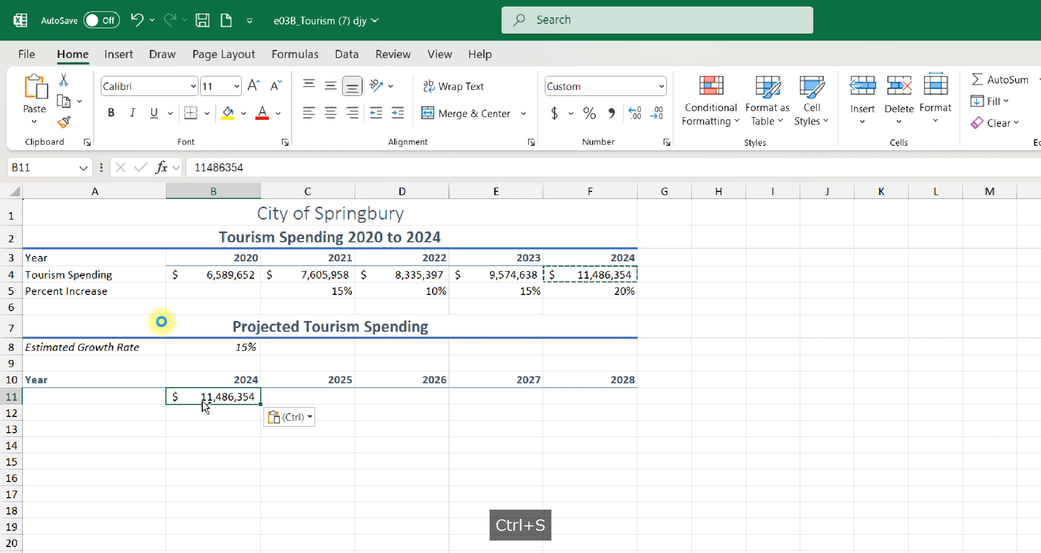
key("ctrl+s")
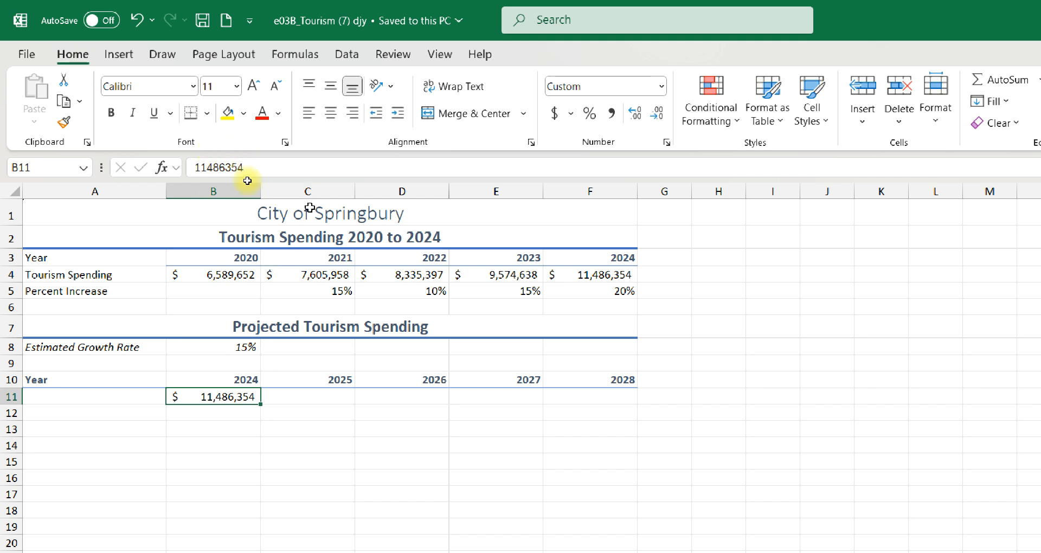
- Enter the formula =B11*(100%+$B$8) in C11 to project the 2025 tourism spending, and check it against the growth rate in B8
left_click(293, 393)
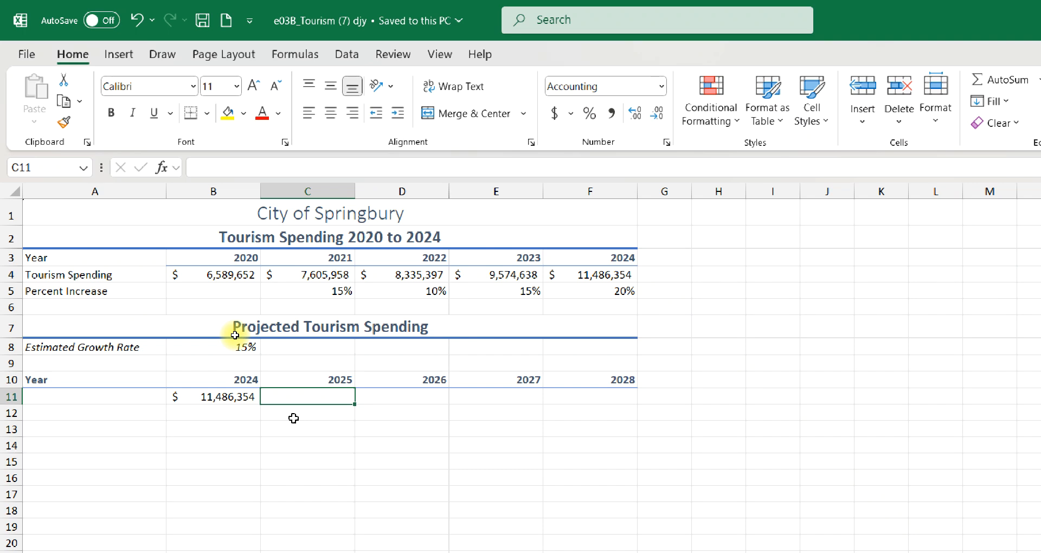
type("=")
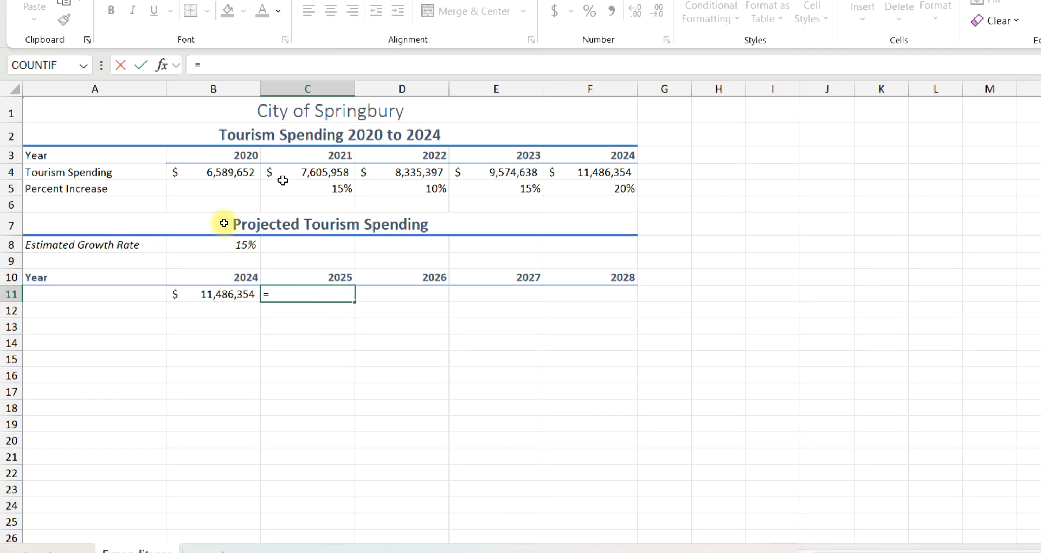
left_click(194, 293)
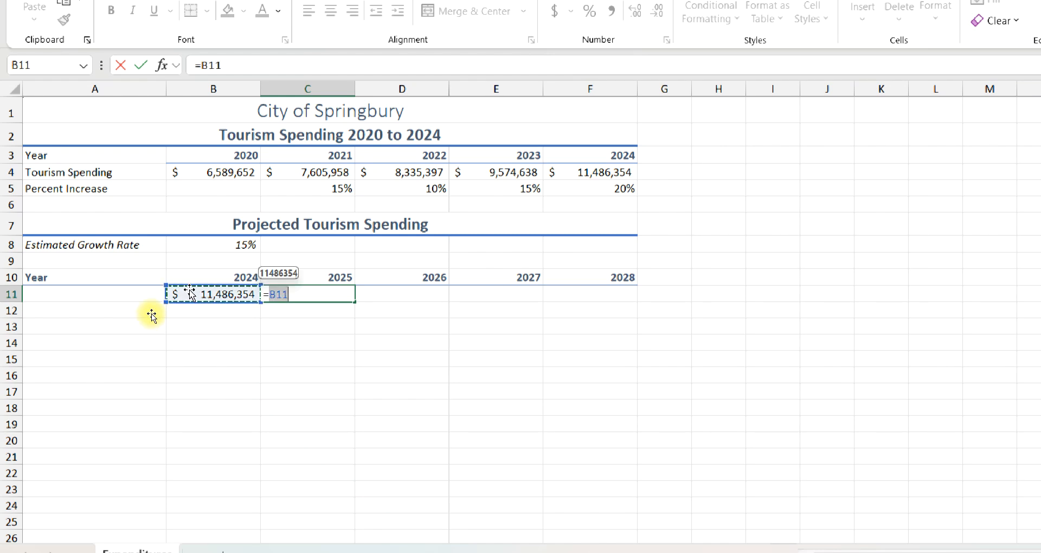
type("*")
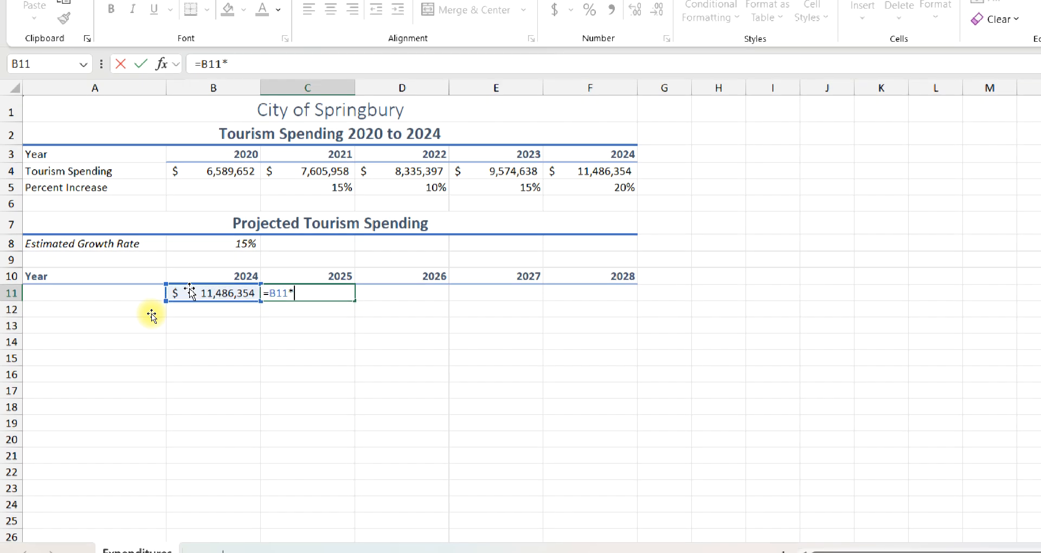
type("(")
type("100")
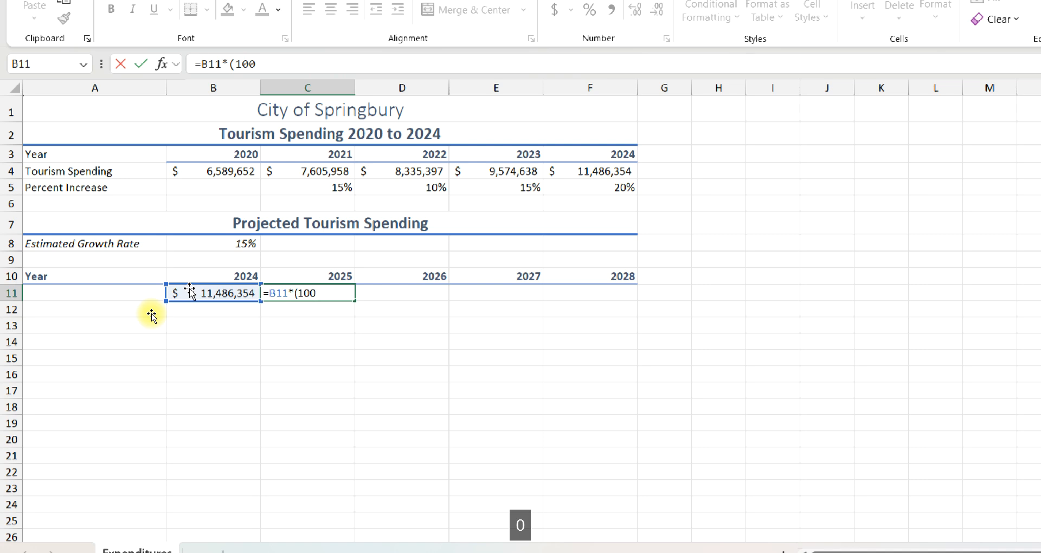
type("%")
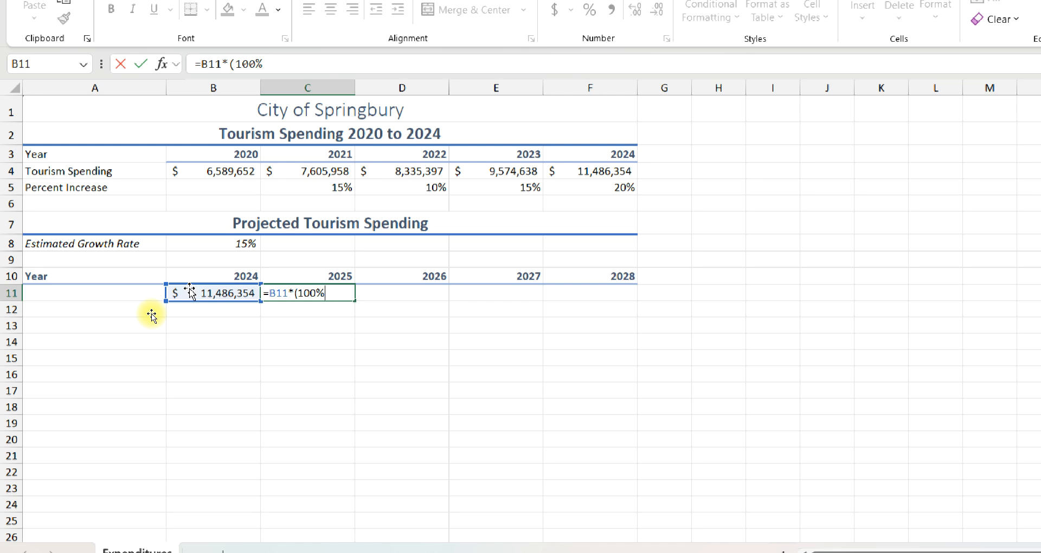
type("+")
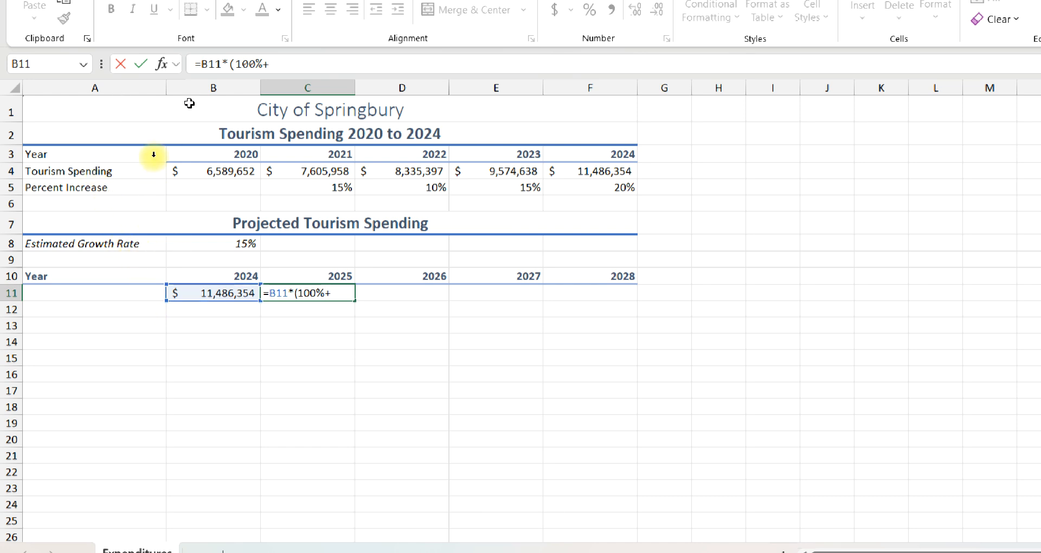
left_click(204, 240)
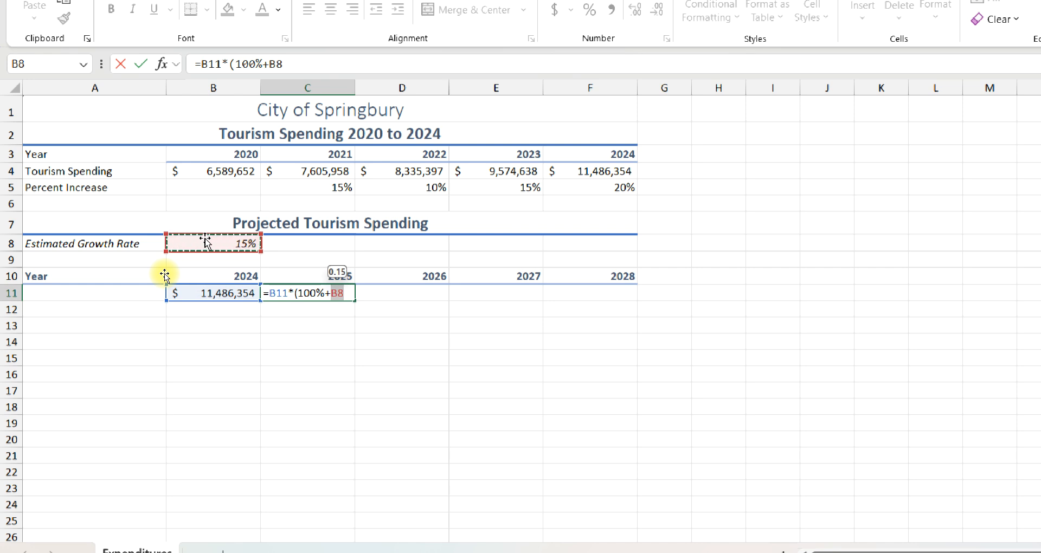
key("F4")
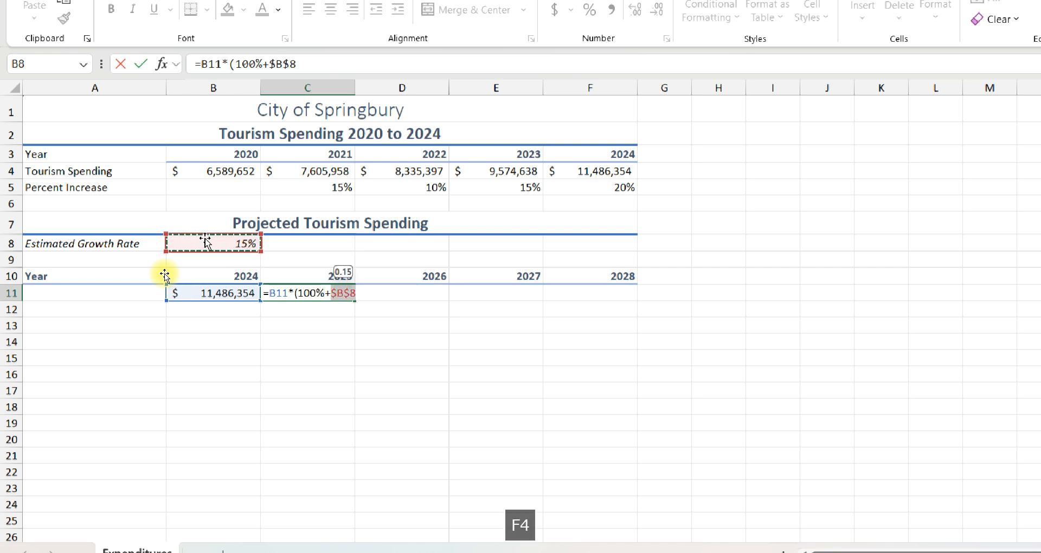
type(")")
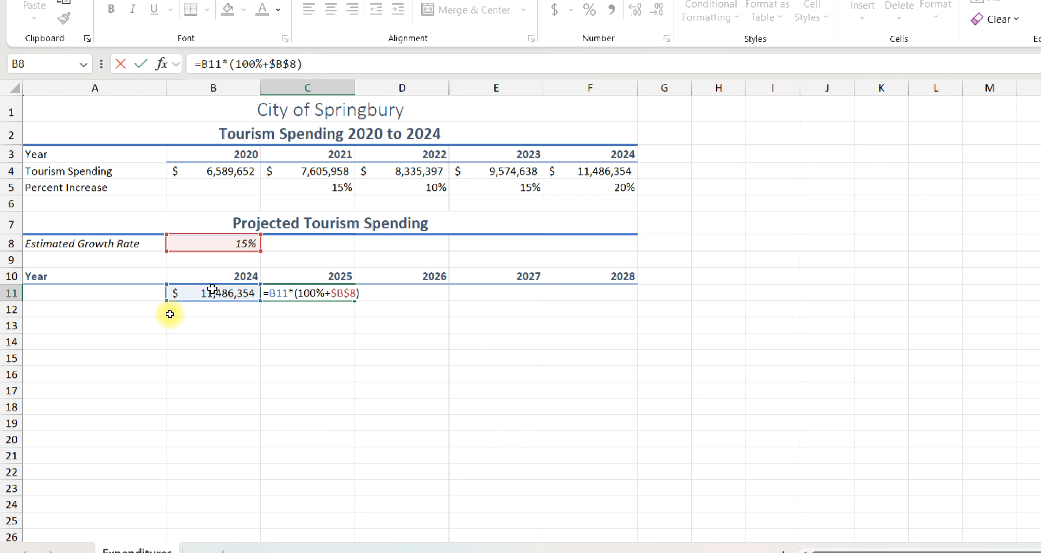
key("Return")
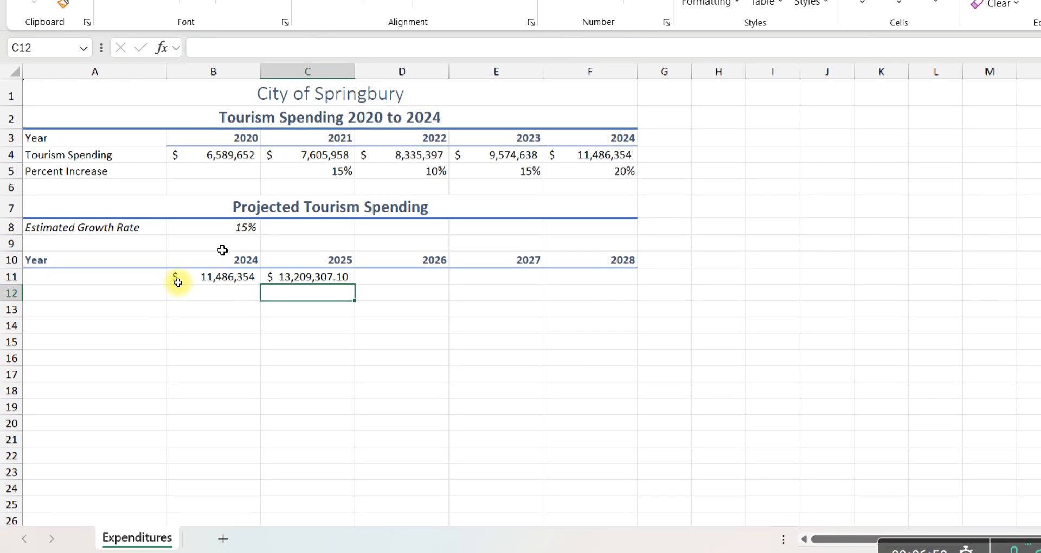
left_click(217, 224)
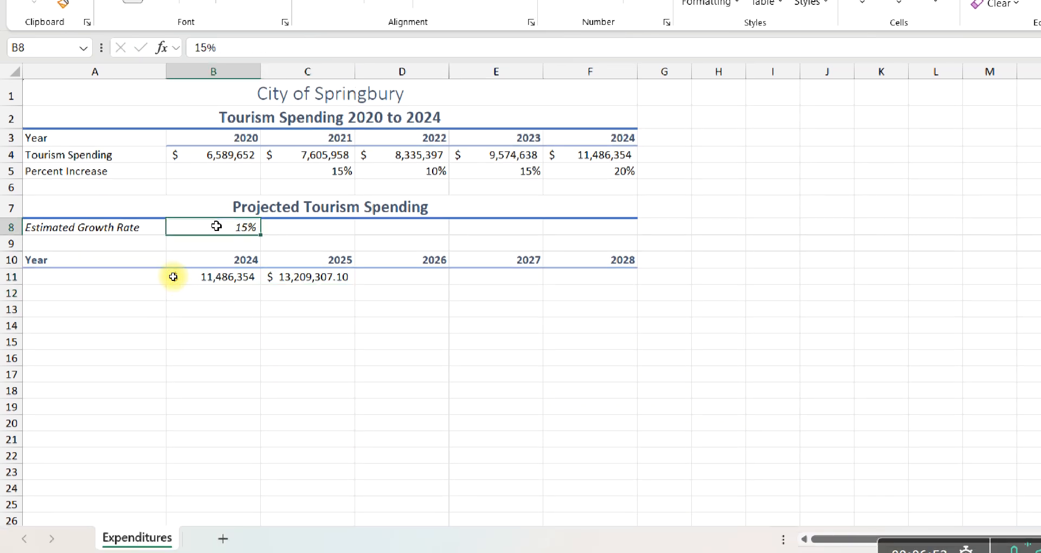
left_click(291, 277)
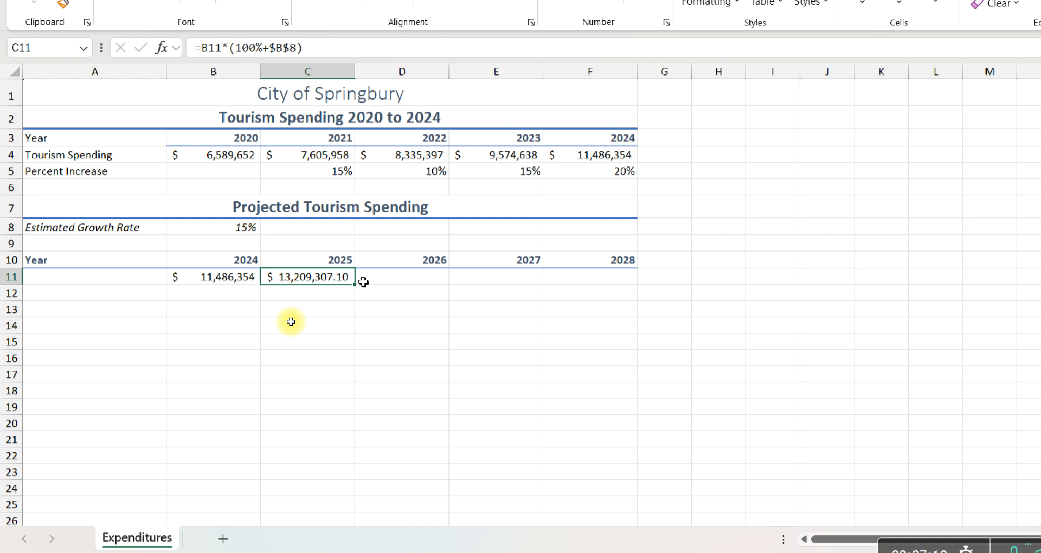
- Copy the number formatting of the 2024 amount in B11 to the 2025 projection in C11
left_click(209, 279)
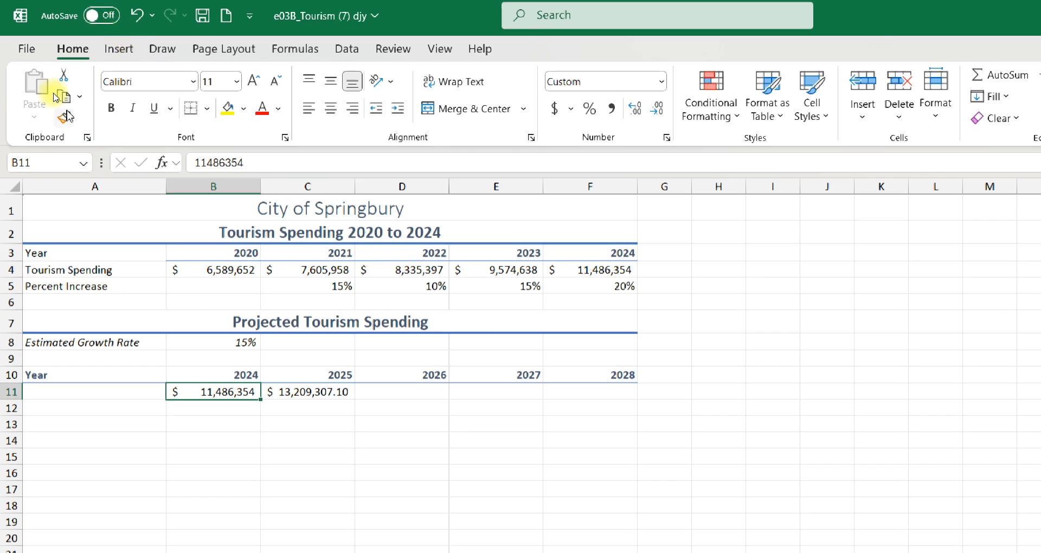
left_click(64, 119)
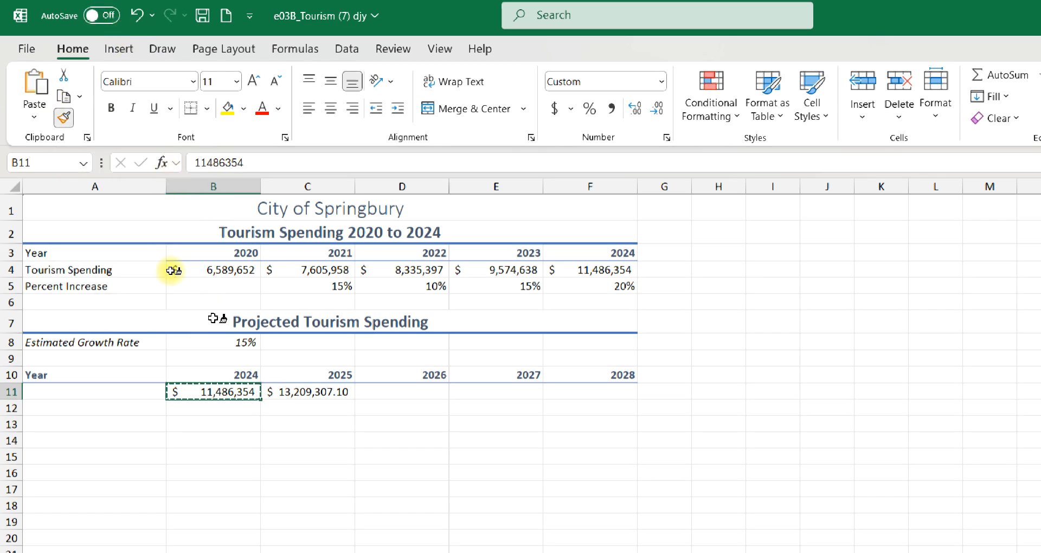
left_click(287, 391)
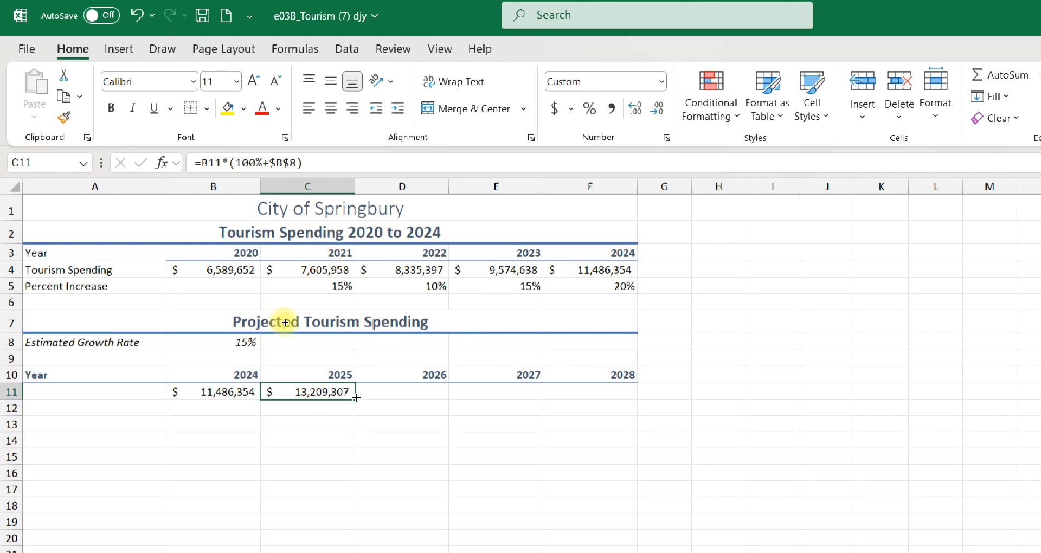
- Fill the C11 projection formula across to F11 for 2026 to 2028 and save the workbook
left_click_drag(356, 397, 596, 392)
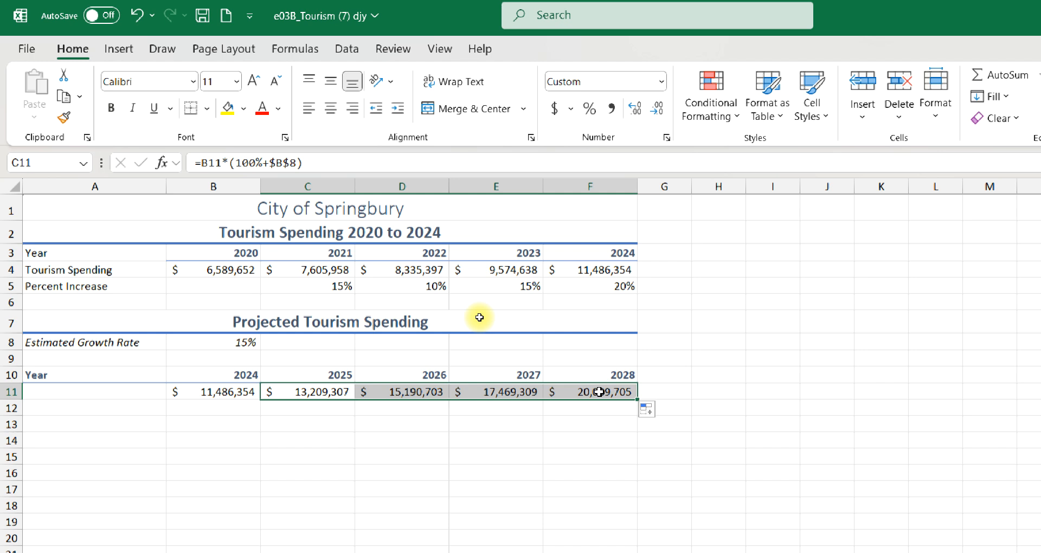
key("ctrl+s")
- Copy the 2024 amount from B11 down into B12 and review the projection formula in C11
left_click(194, 394)
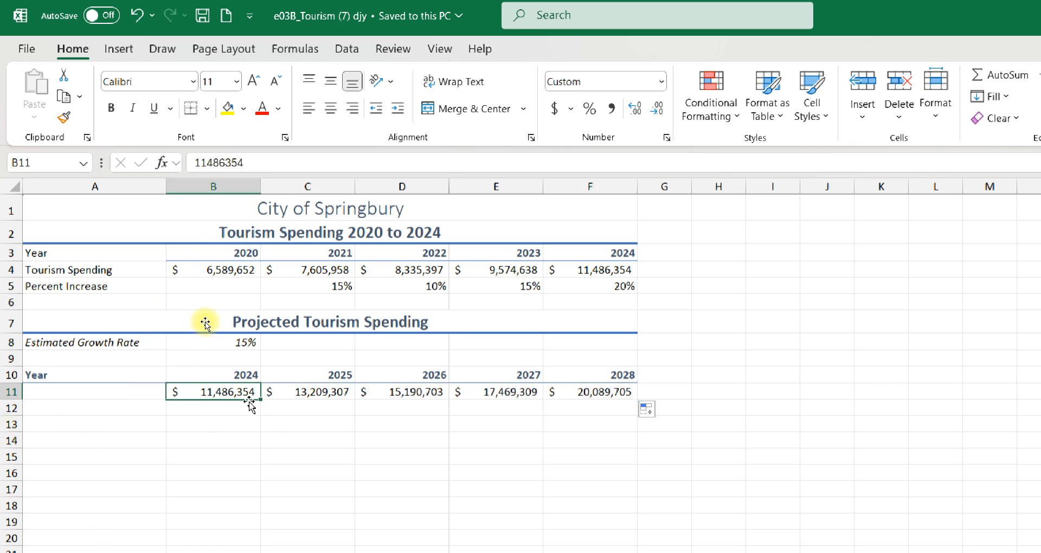
left_click_drag(249, 402, 253, 414)
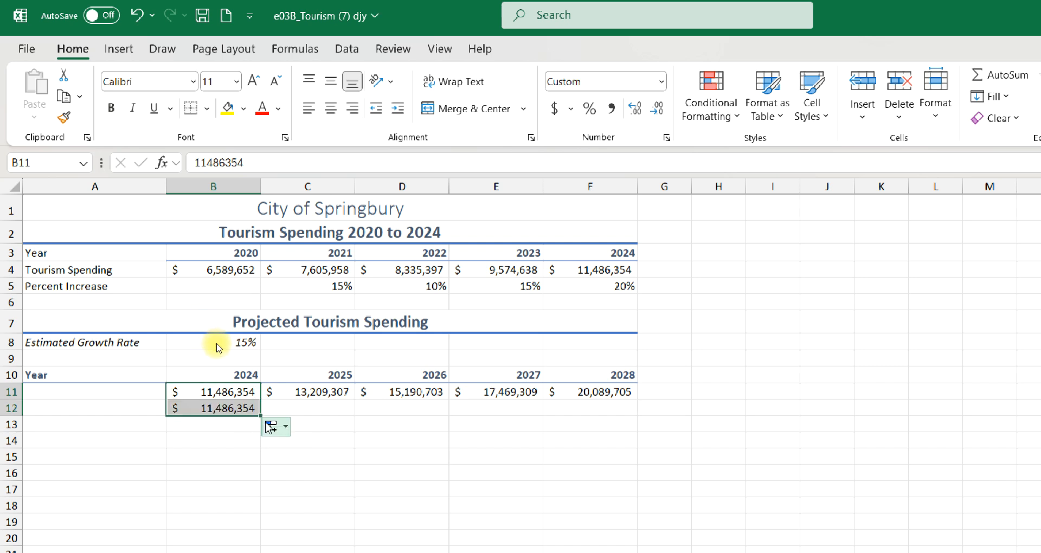
left_click(297, 404)
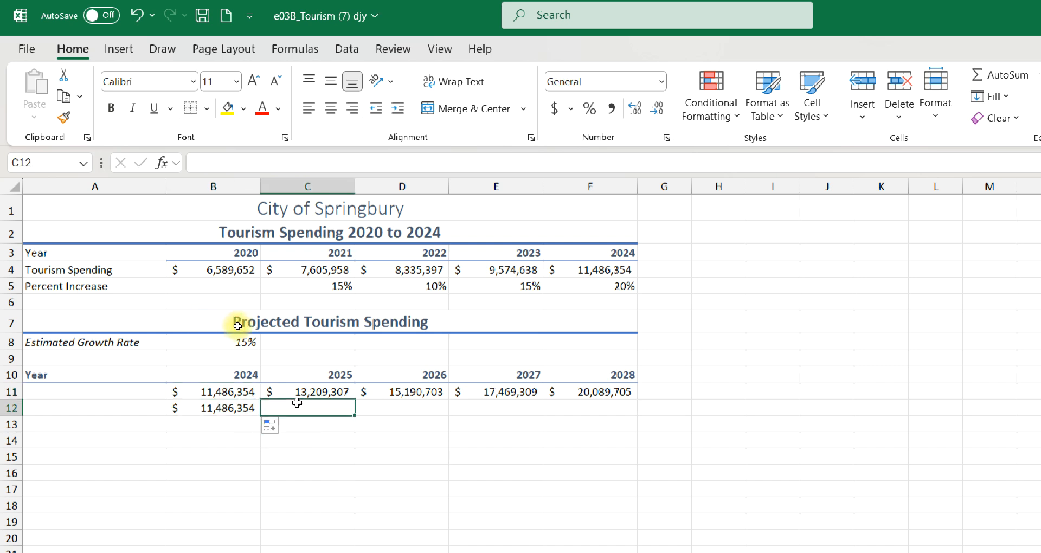
left_click(294, 378)
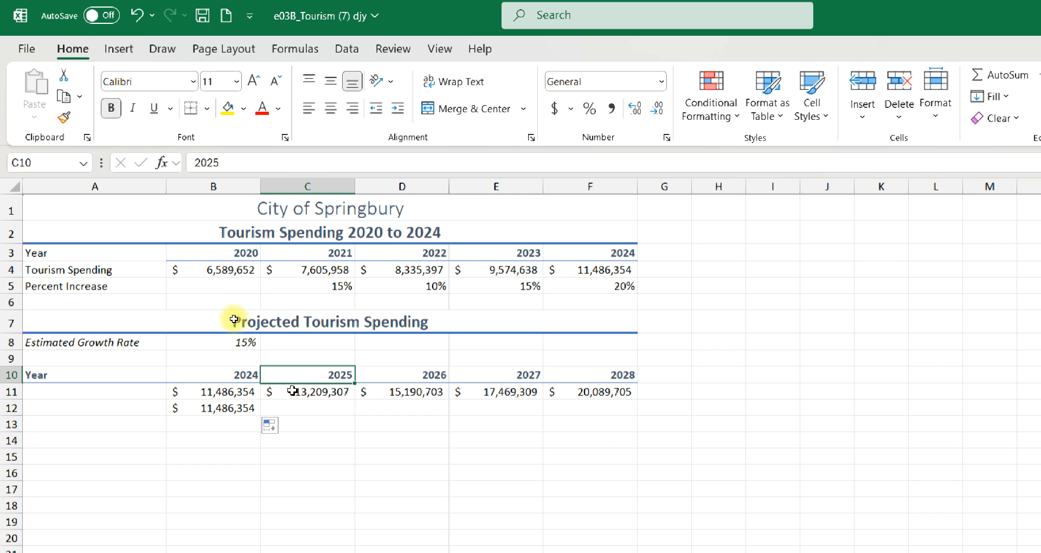
left_click(293, 395)
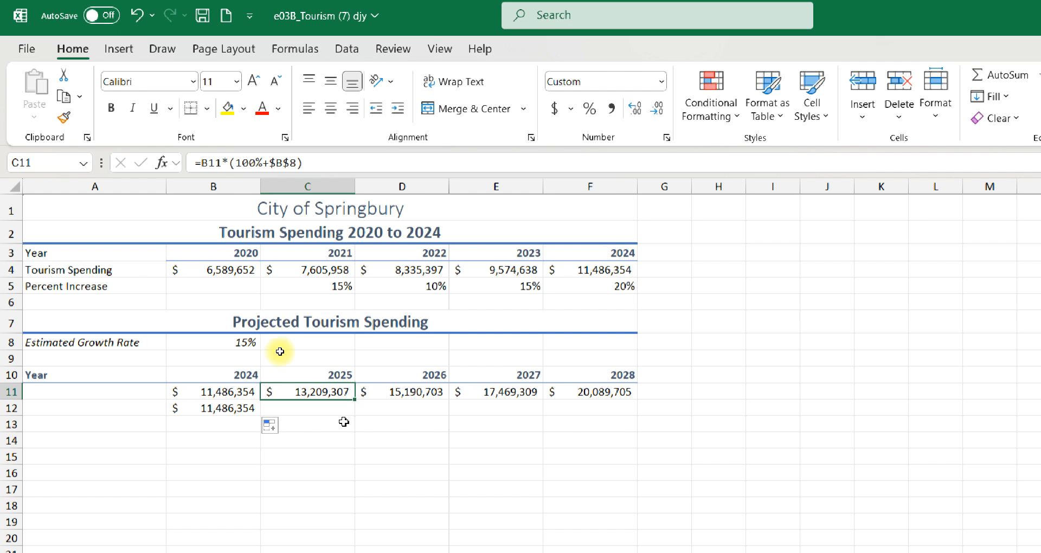
left_click(308, 412)
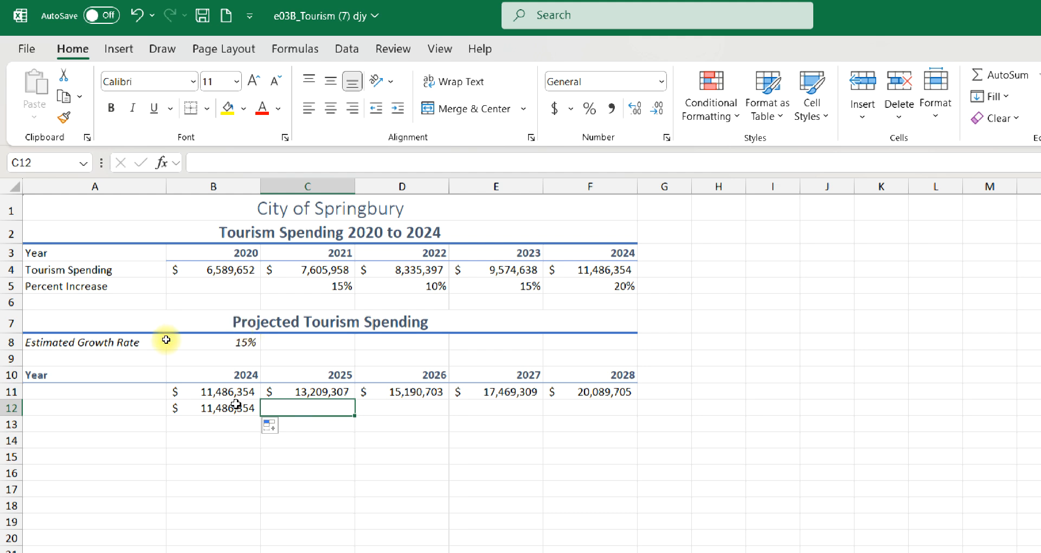
left_click(281, 392)
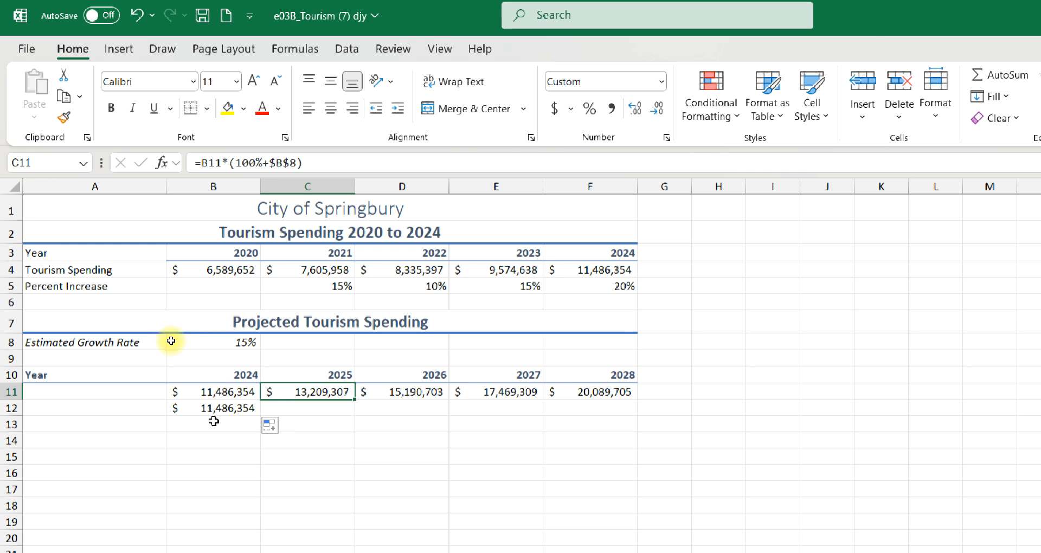
- Enter the alternative projection formula =B12*(1+$B$8) in C12 and check it
left_click(280, 408)
type("=")
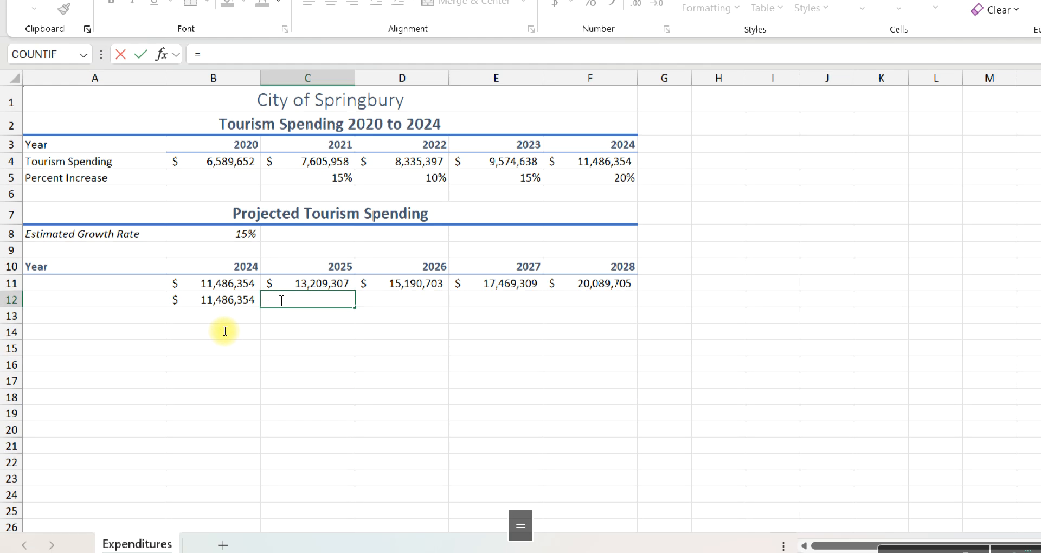
left_click(220, 283)
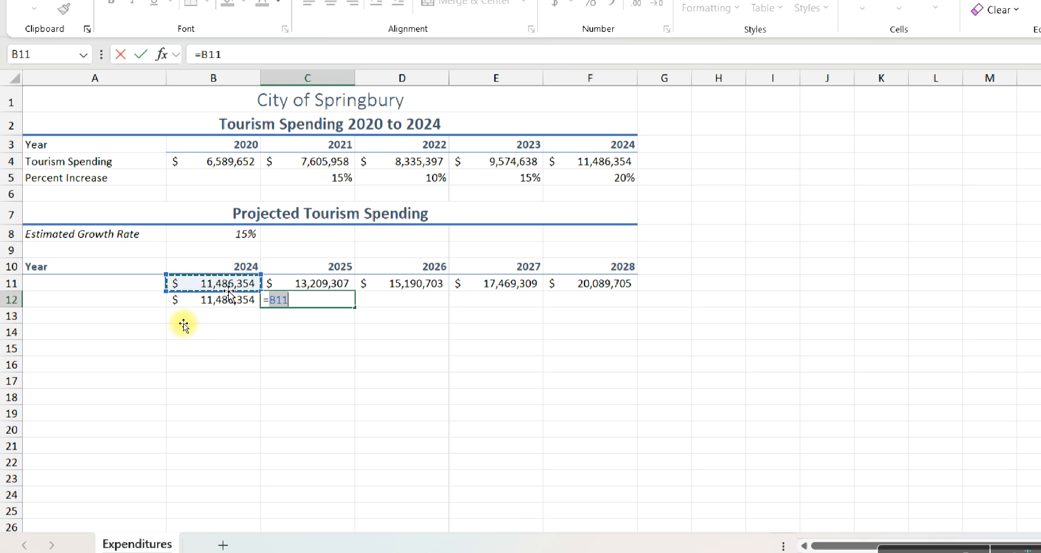
left_click(217, 299)
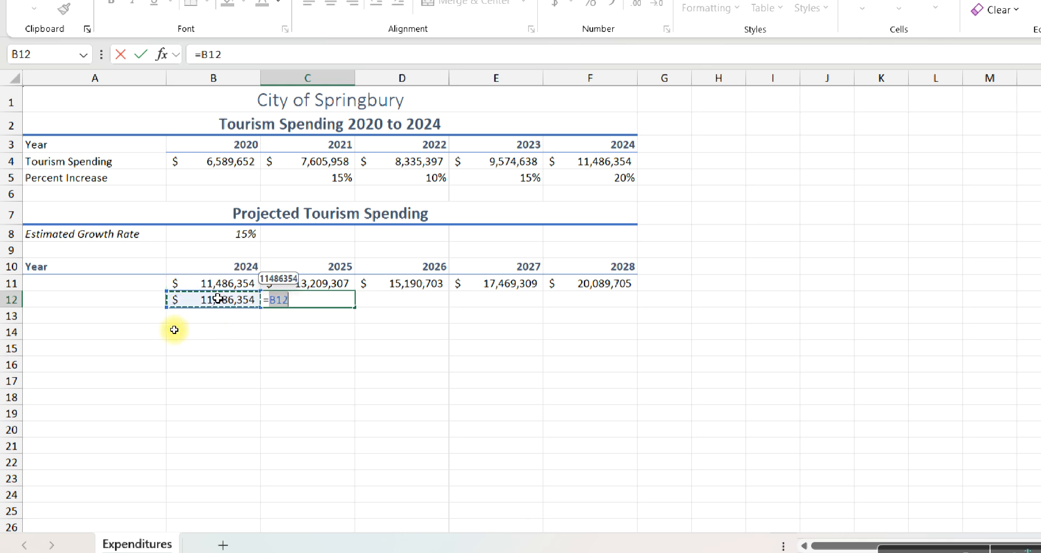
type("*(")
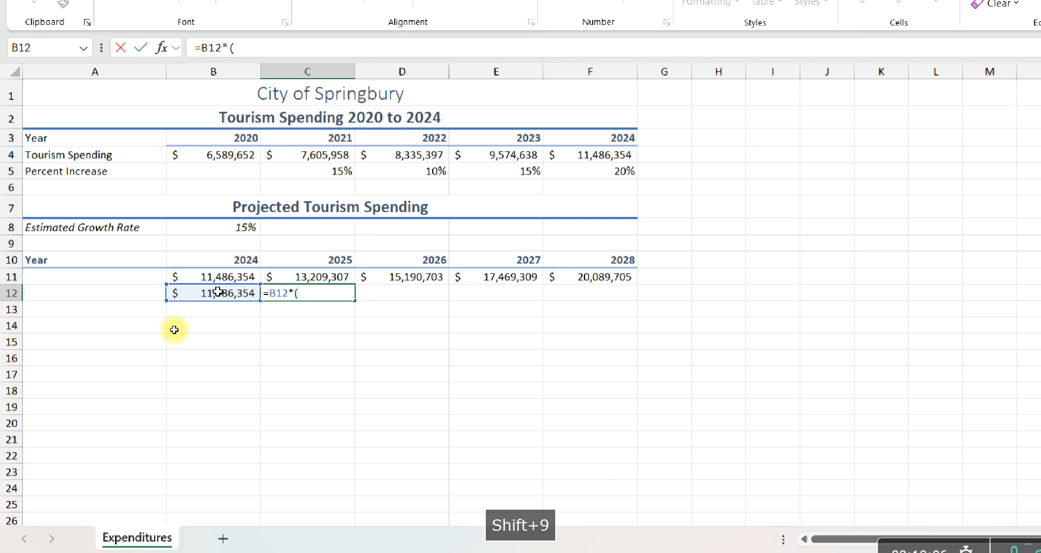
type("1_")
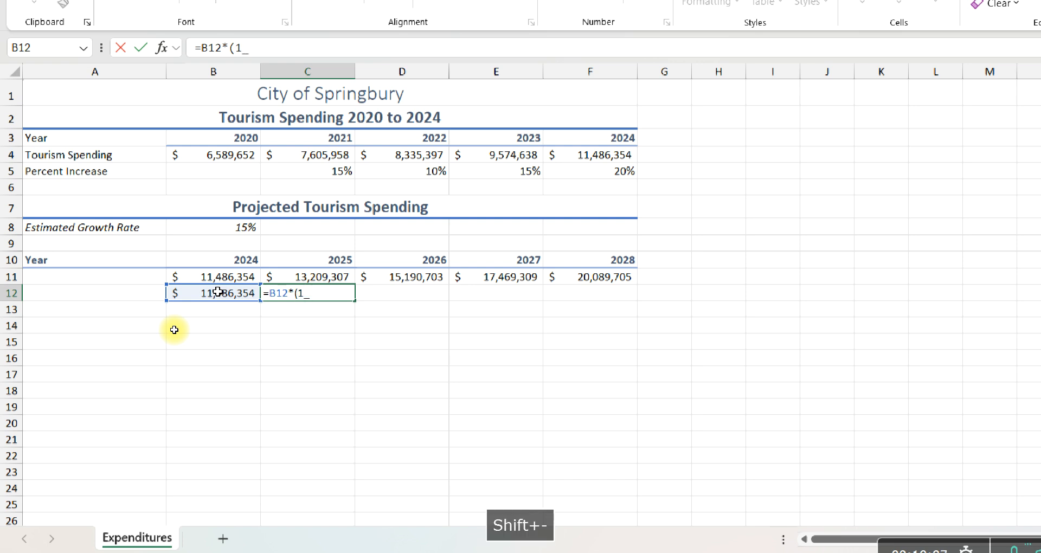
key("BackSpace")
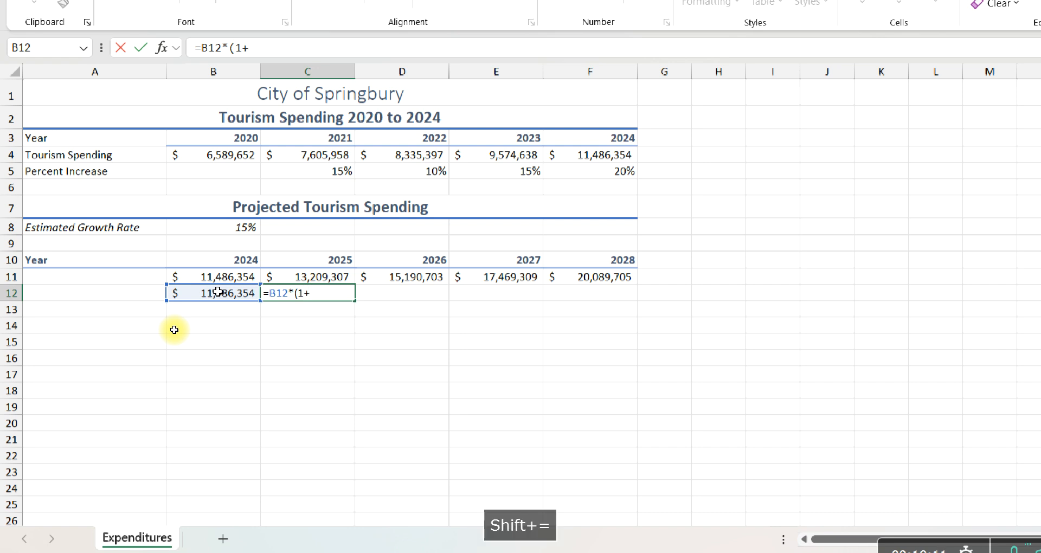
left_click(200, 227)
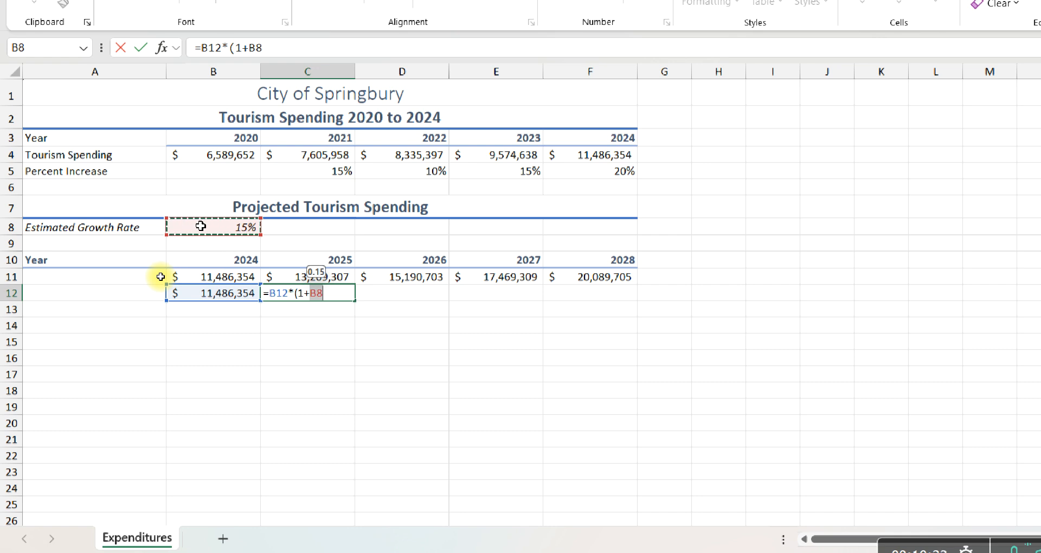
key("F4")
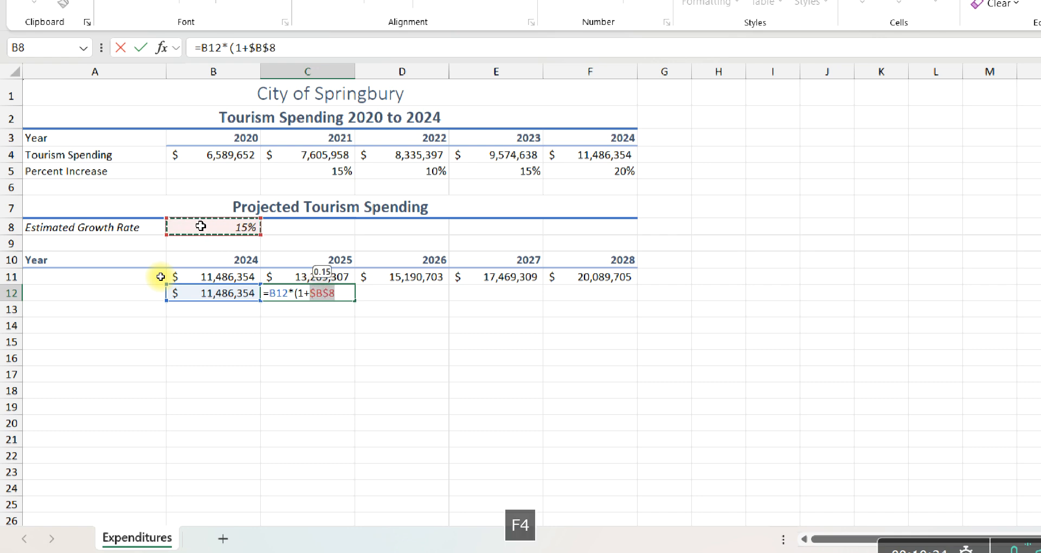
type(")")
key("Return")
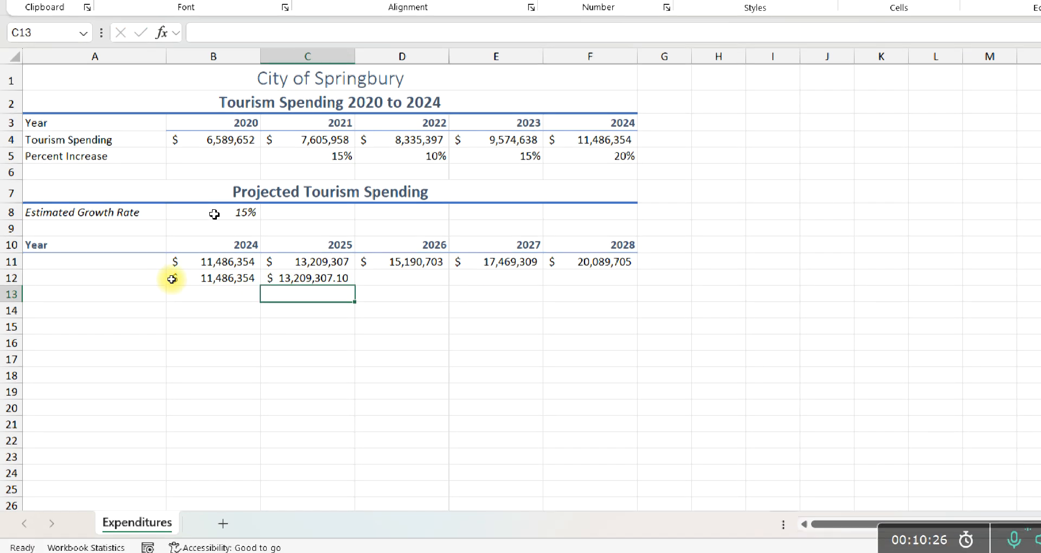
left_click(267, 278)
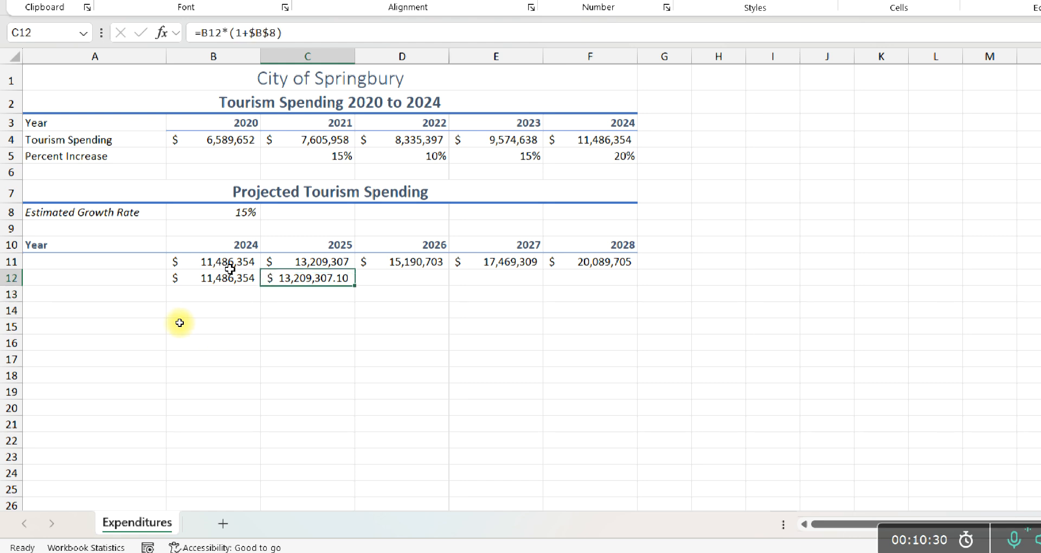
- Enter the formula =B12*1 in B14 to multiply the 2024 amount by one
left_click(200, 305)
type("=")
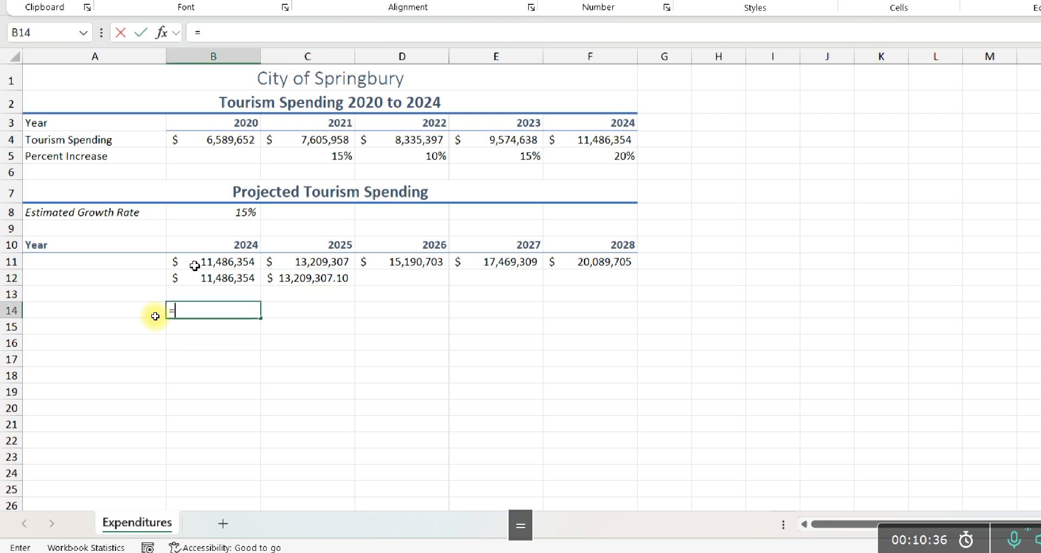
left_click(192, 275)
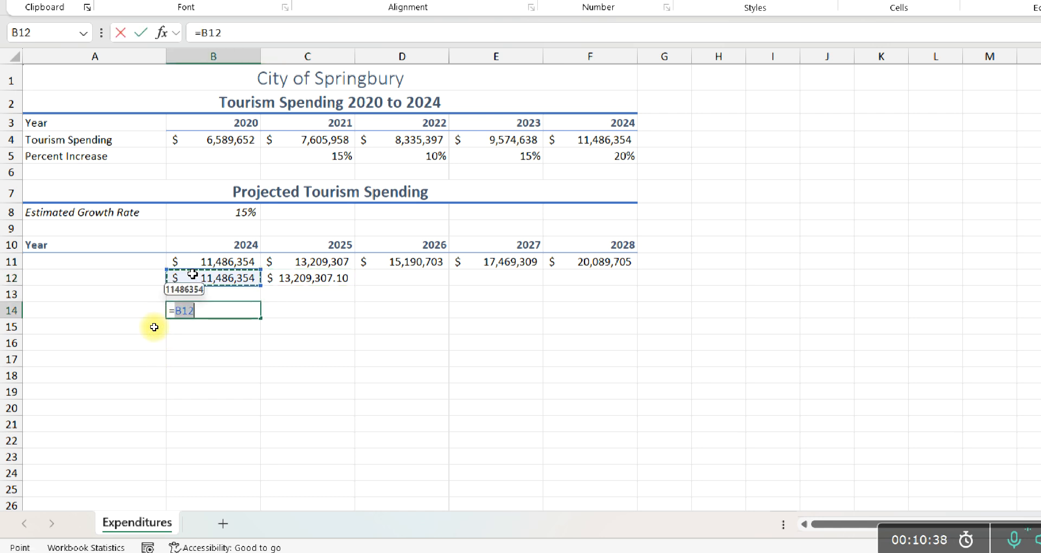
type("*1")
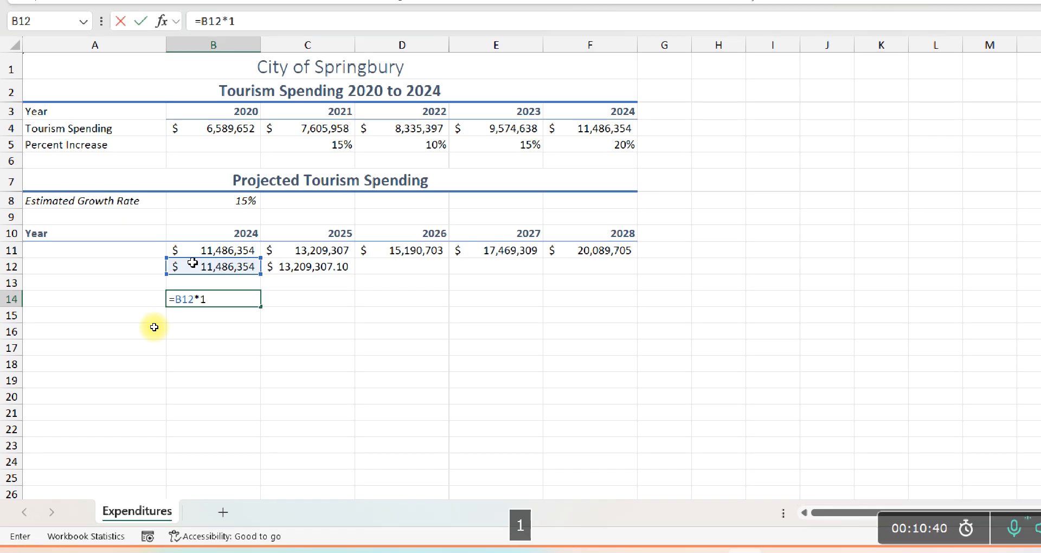
key("Return")
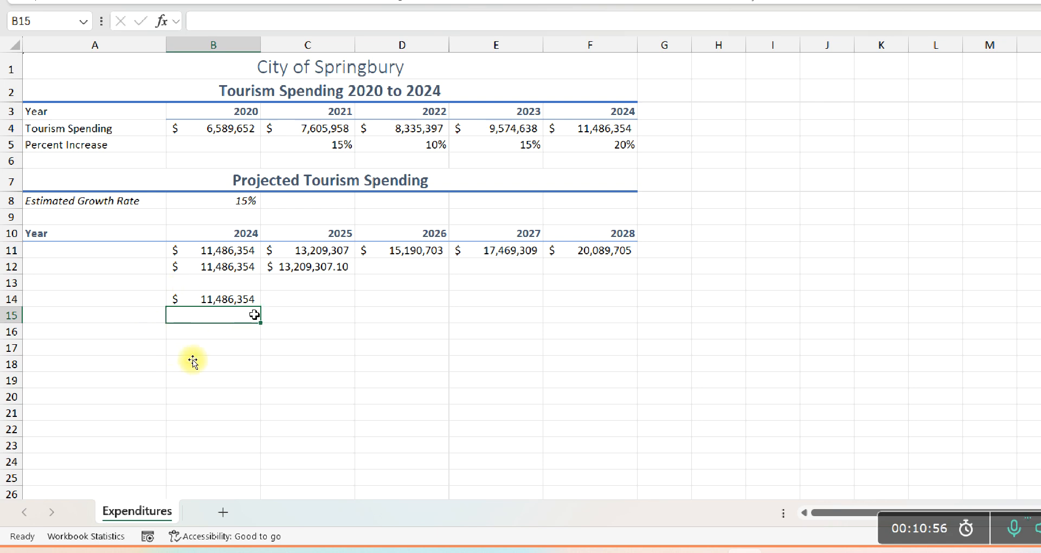
- Clear all contents and formatting from the trial calculations in A12:D18
left_click_drag(163, 264, 379, 330)
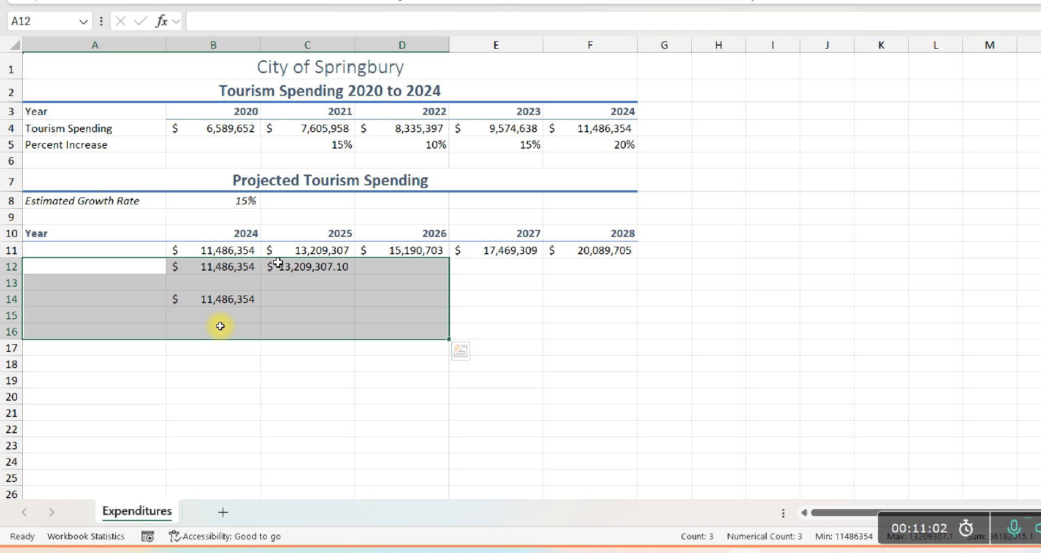
left_click(216, 265)
left_click(209, 249)
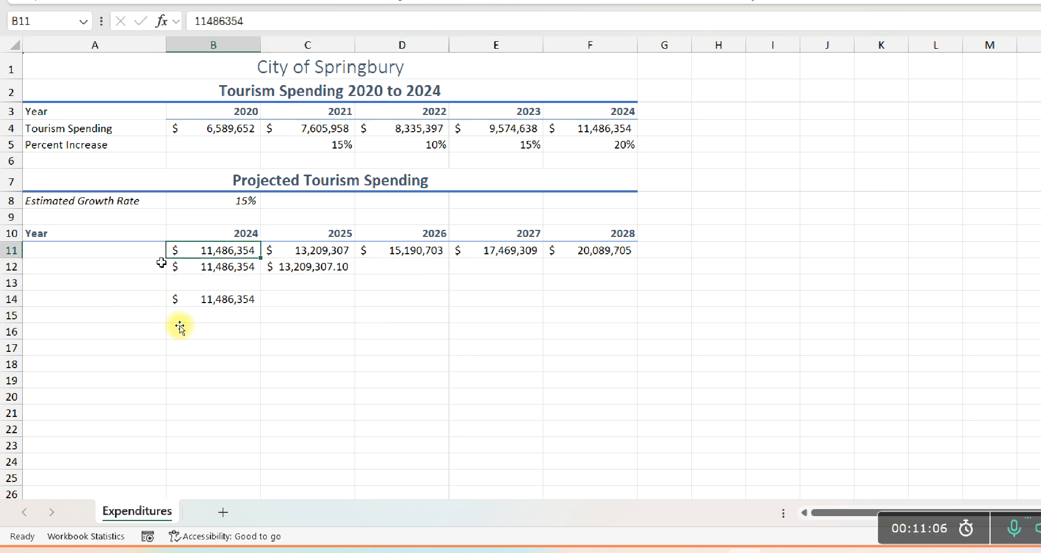
left_click(312, 250)
left_click_drag(132, 268, 388, 355)
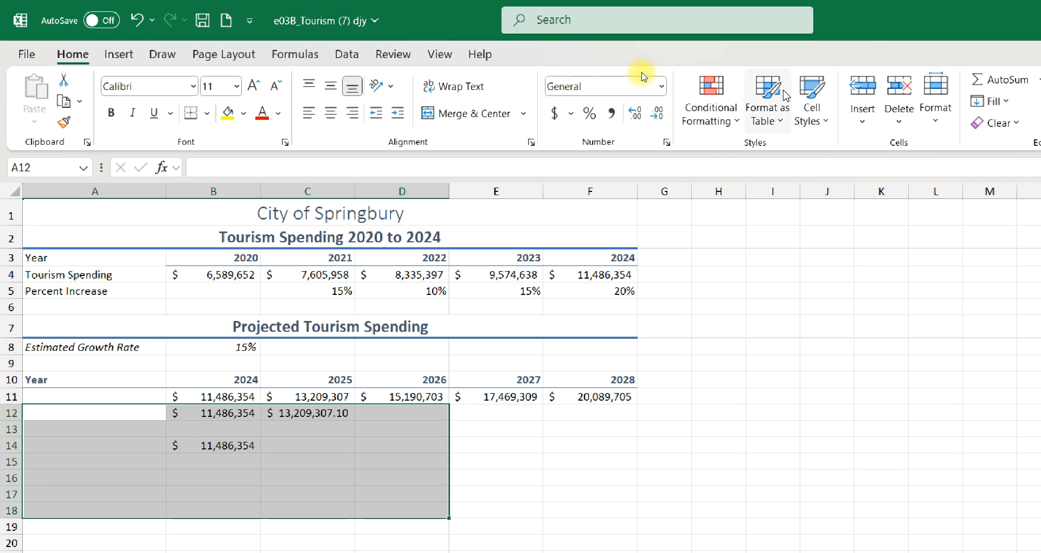
left_click(1007, 125)
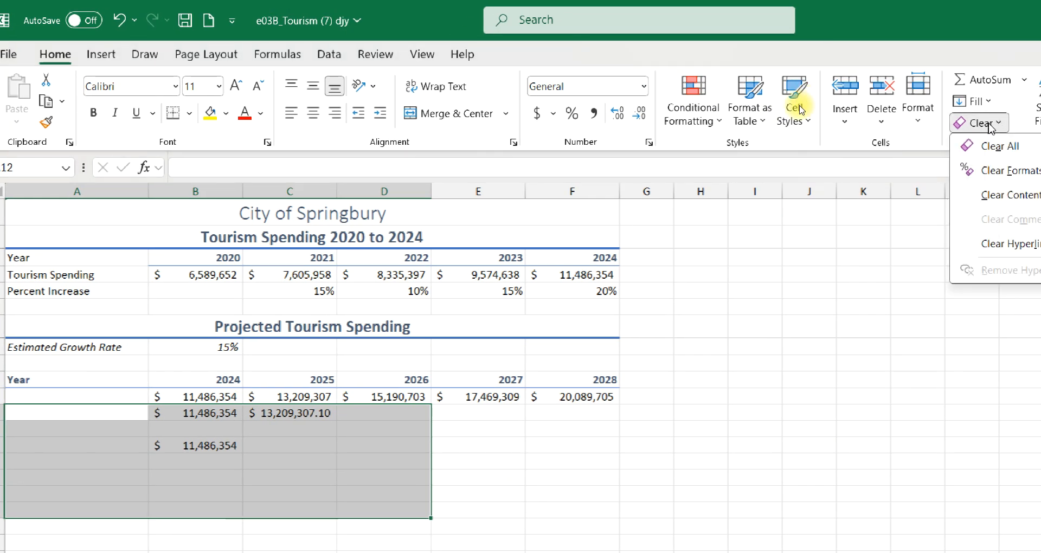
left_click(970, 147)
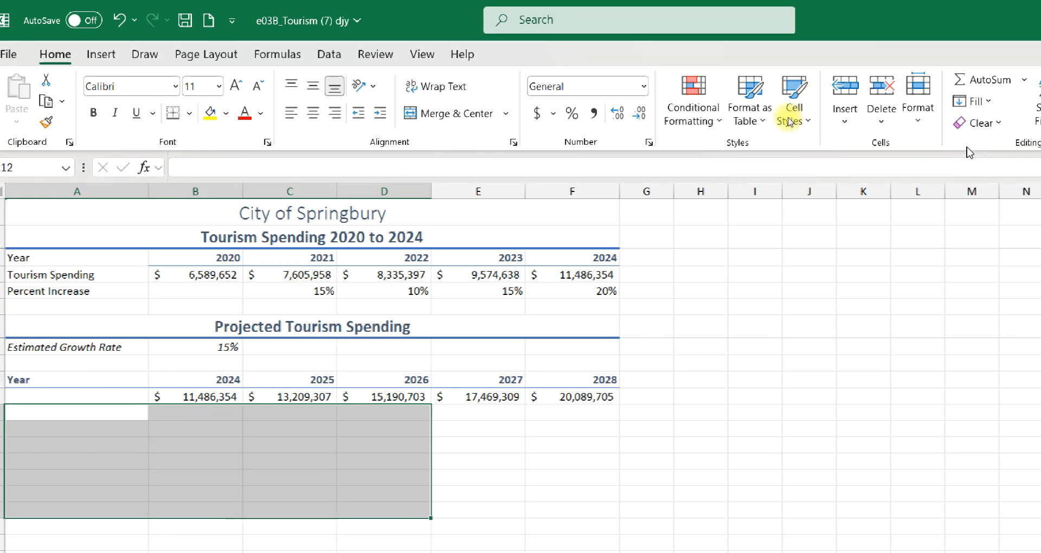
- Copy the Estimated Growth Rate label from A8 and paste it into A13 as values only
left_click(180, 399)
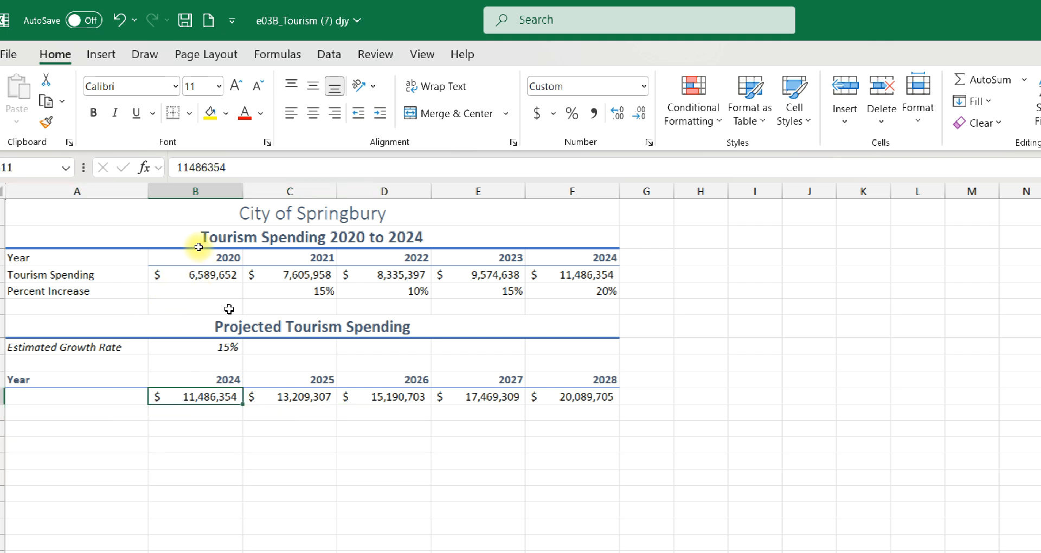
scroll(203, 251, "down", 1)
scroll(206, 244, "down", 2)
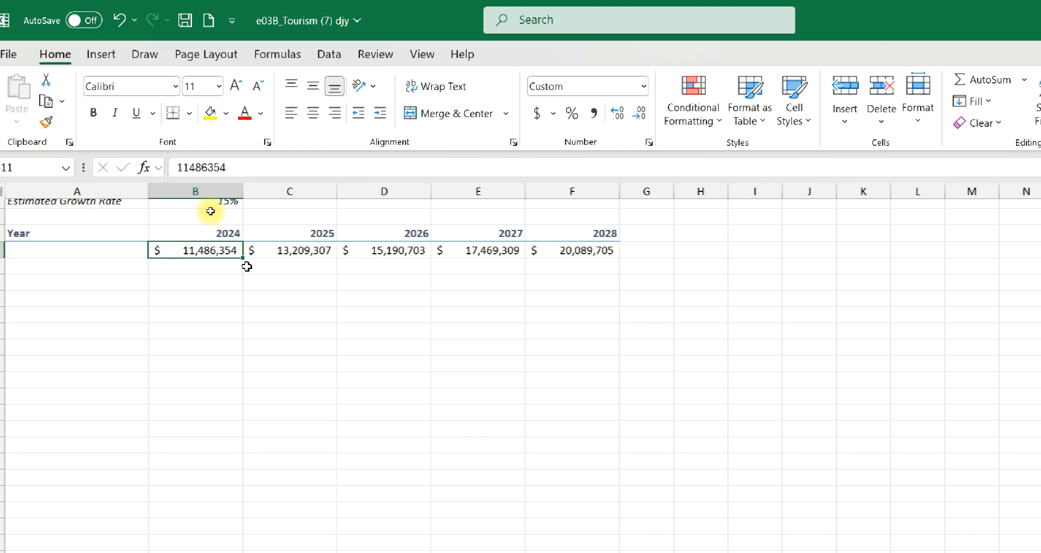
left_click(25, 201)
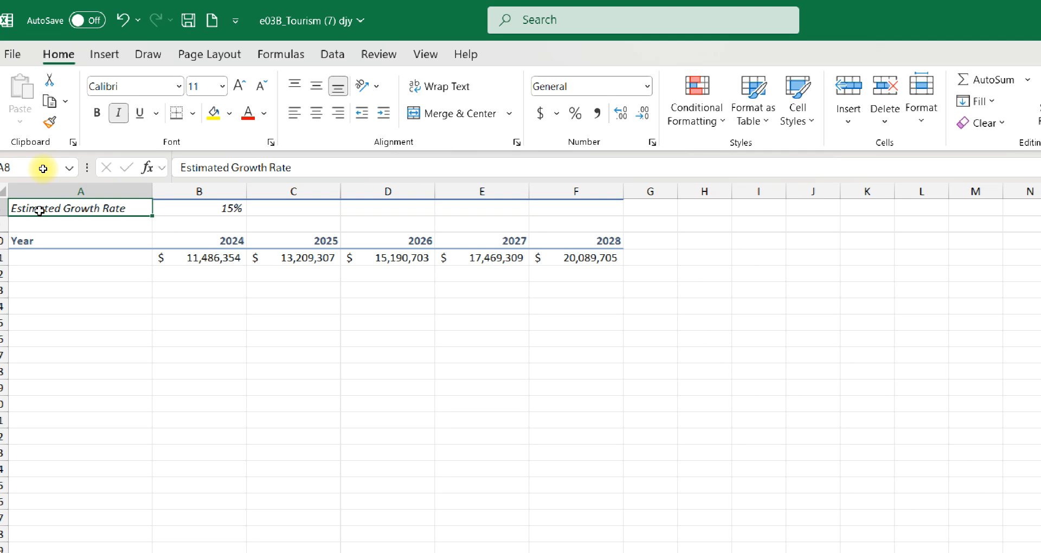
scroll(39, 211, "up", 2)
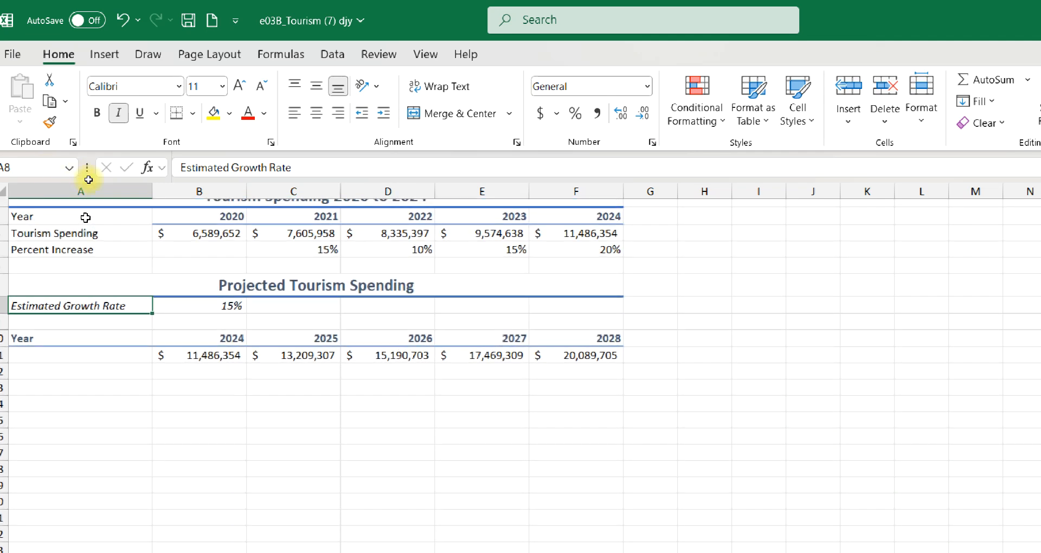
scroll(228, 301, "up", 1)
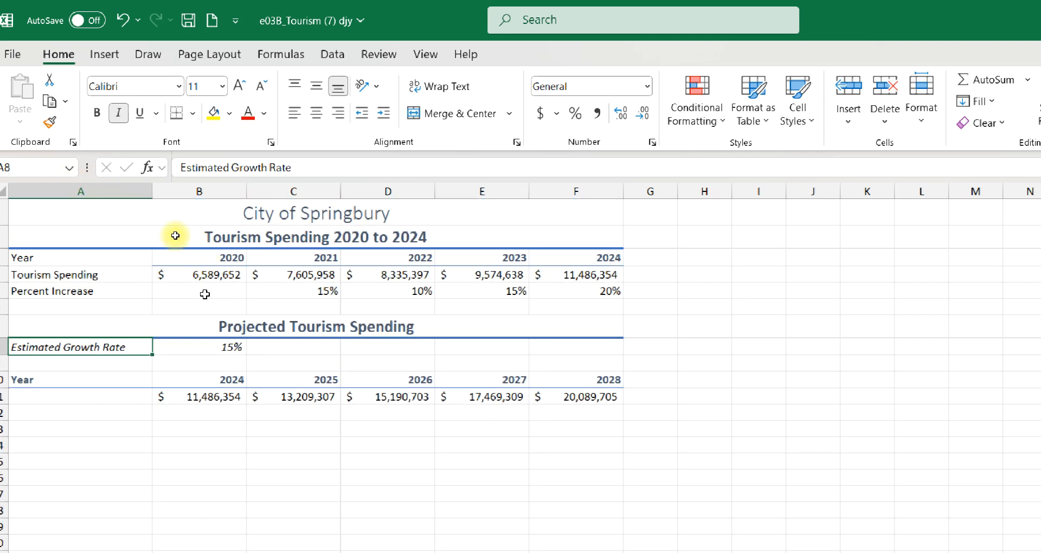
key("ctrl+c")
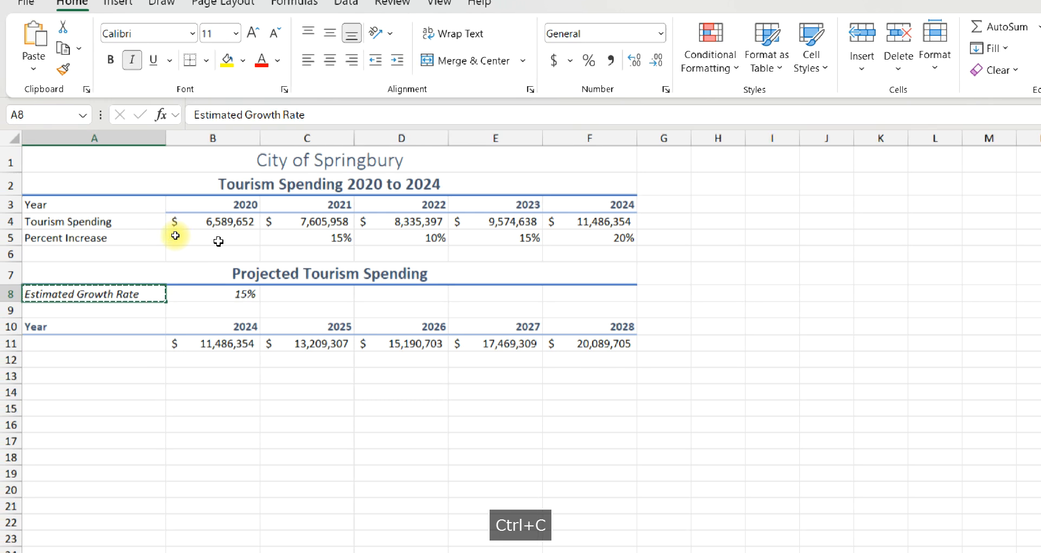
left_click(50, 375)
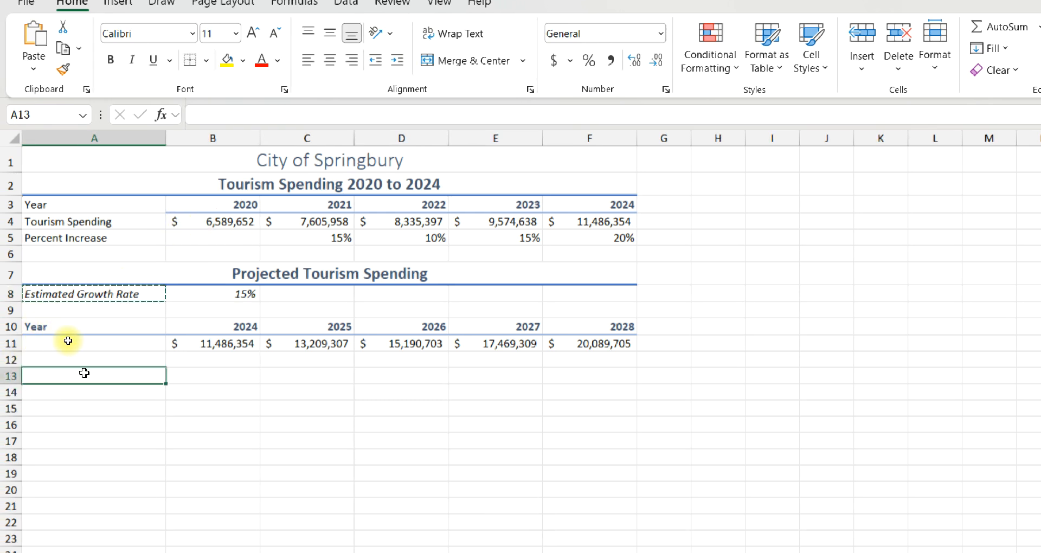
left_click(33, 69)
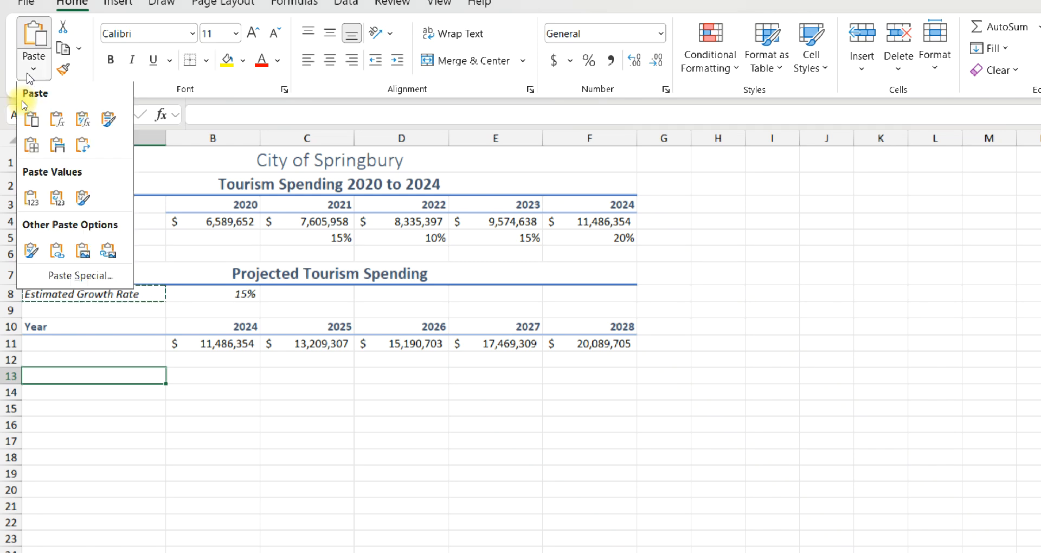
left_click(26, 206)
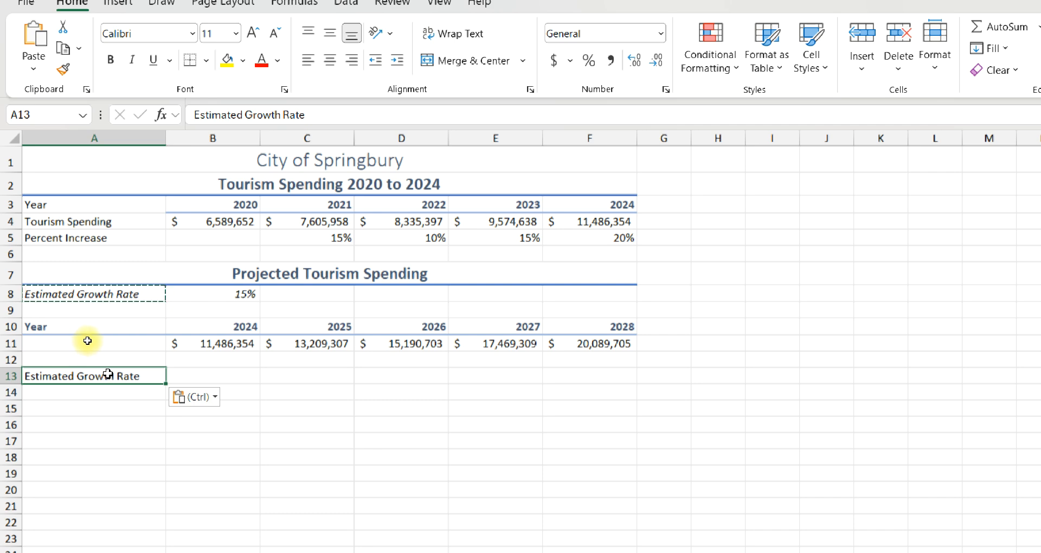
- Change the label in A13 to "Estimated Growth in Tourism Spending 2024 to 2028"
double_click(132, 371)
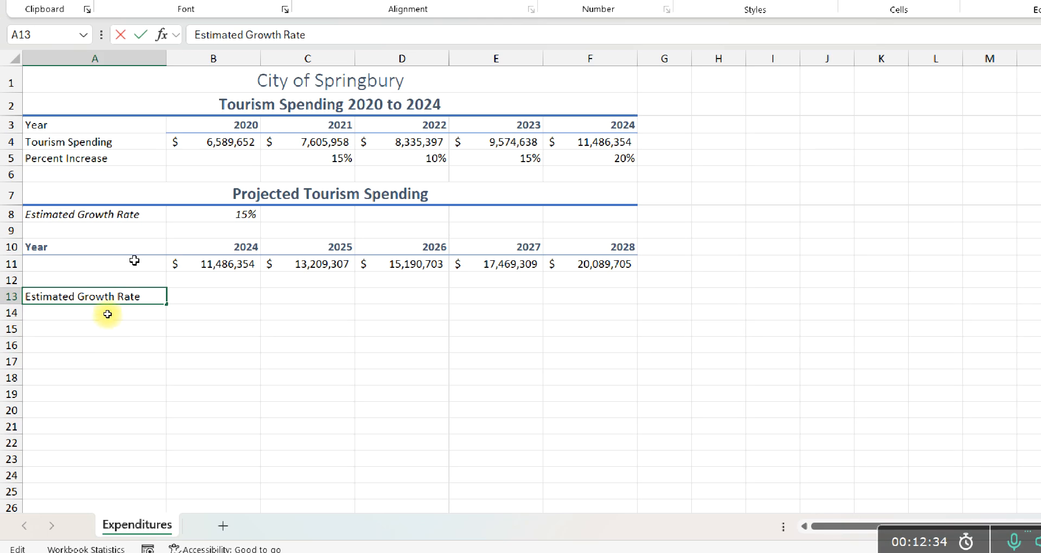
double_click(131, 364)
type("in ")
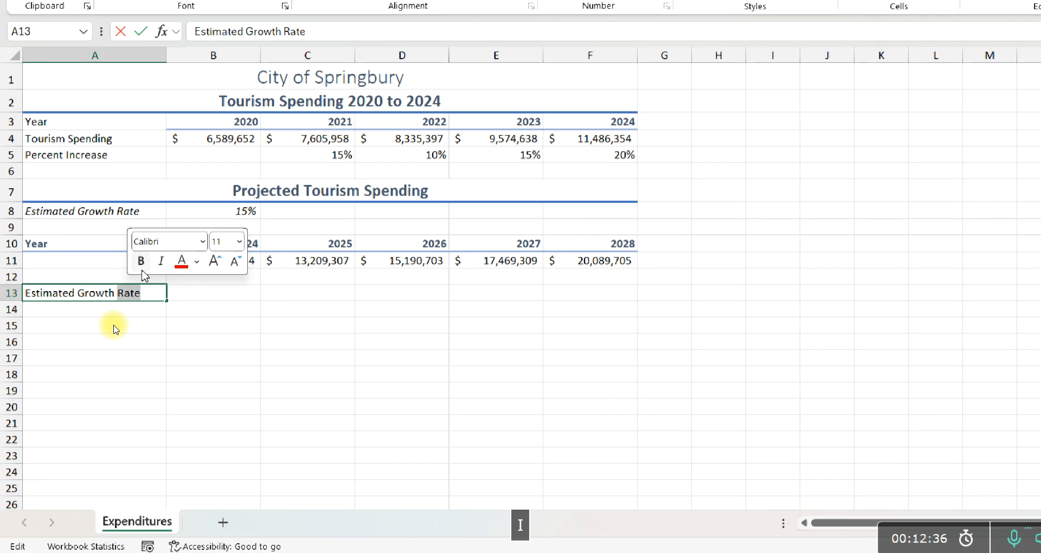
type("Tourism")
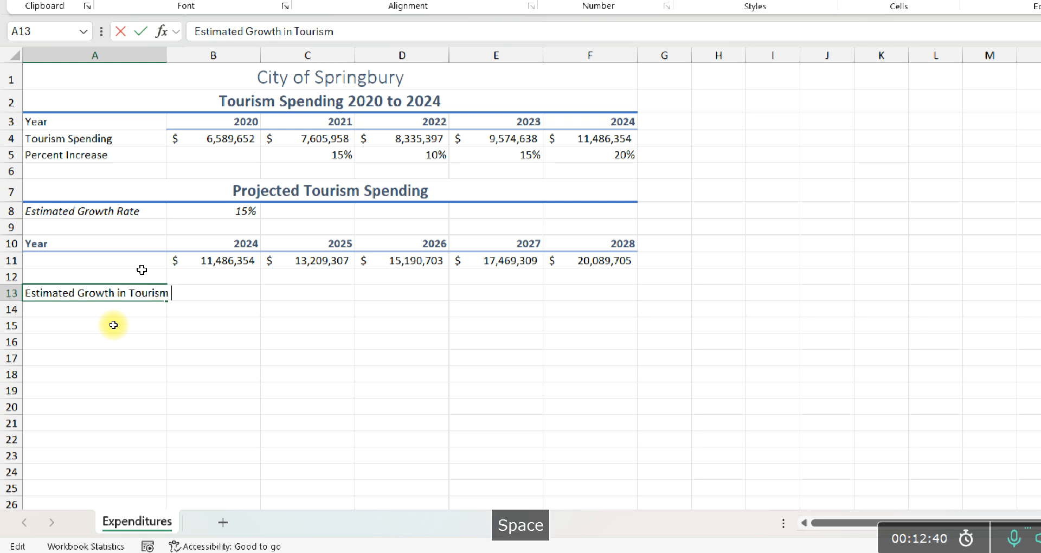
type(" S")
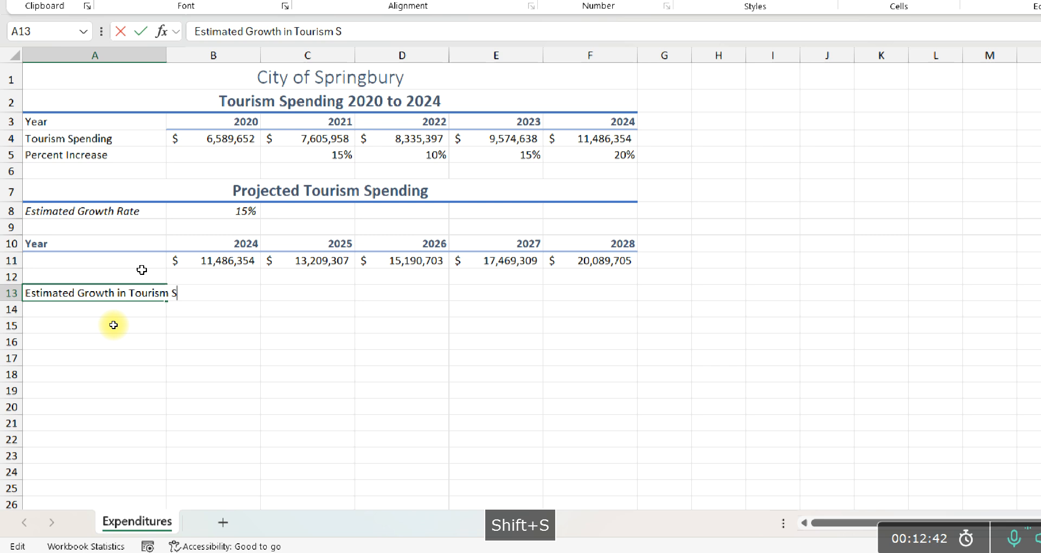
type("pending")
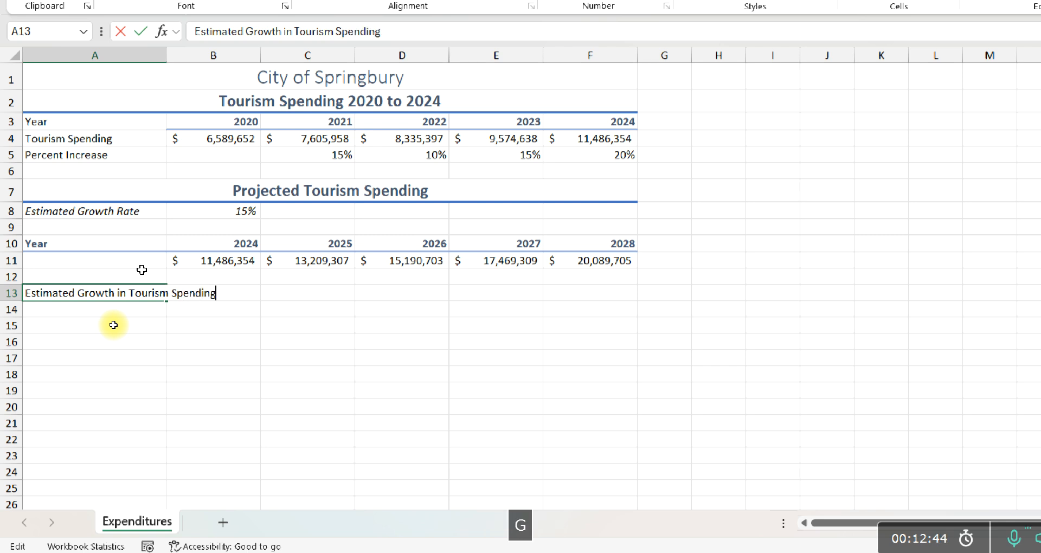
type(" 202")
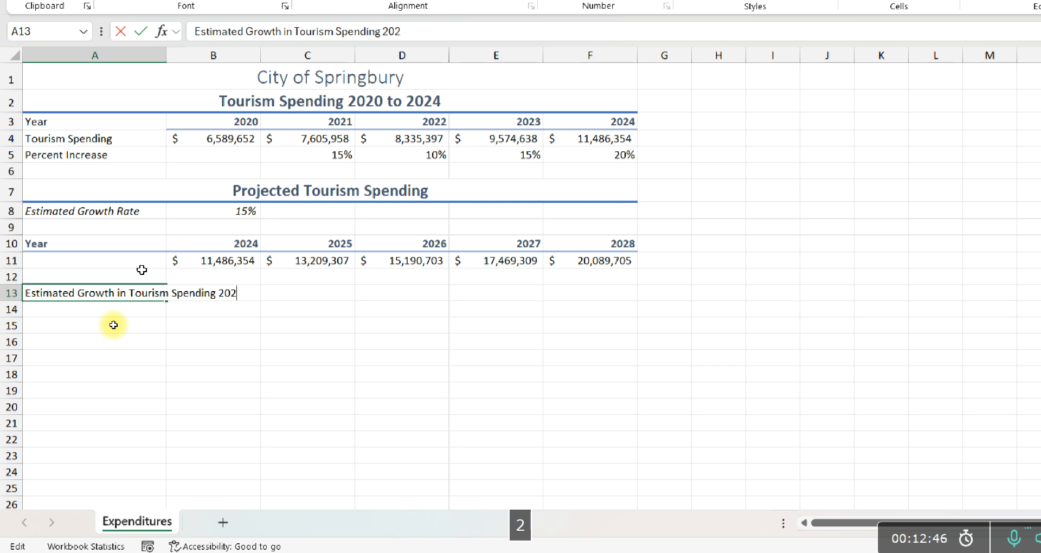
type("4 ")
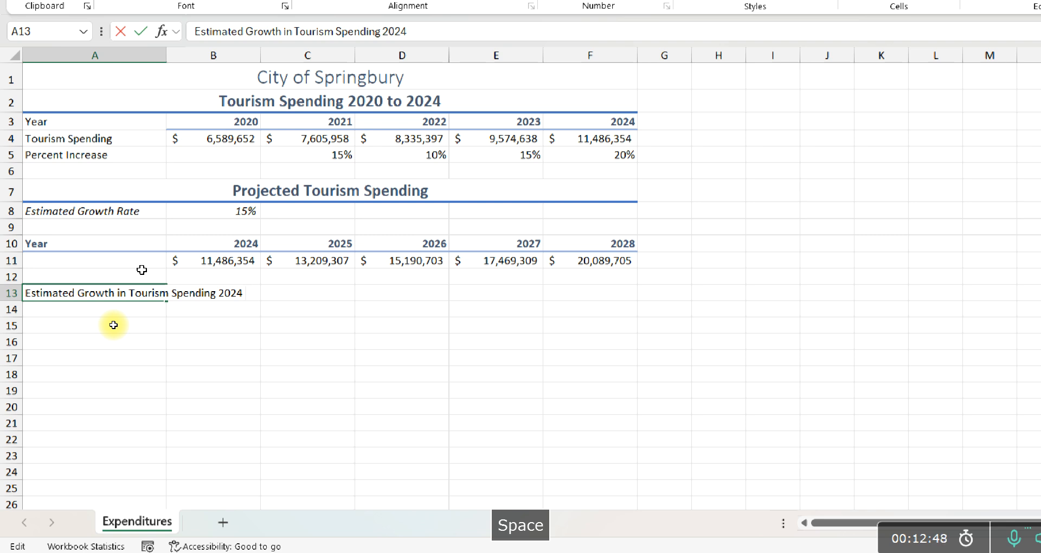
type("to 202")
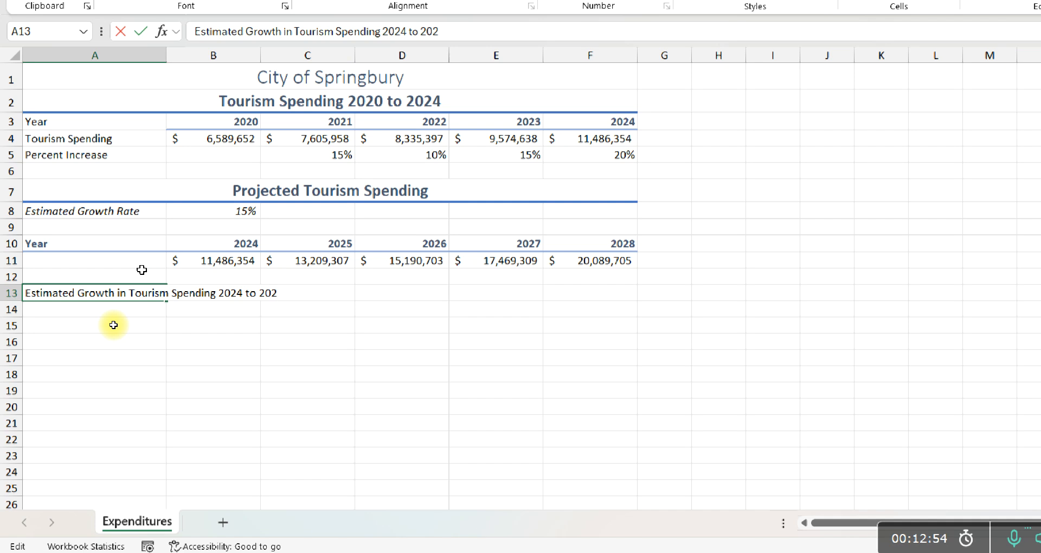
type("8")
key("Return")
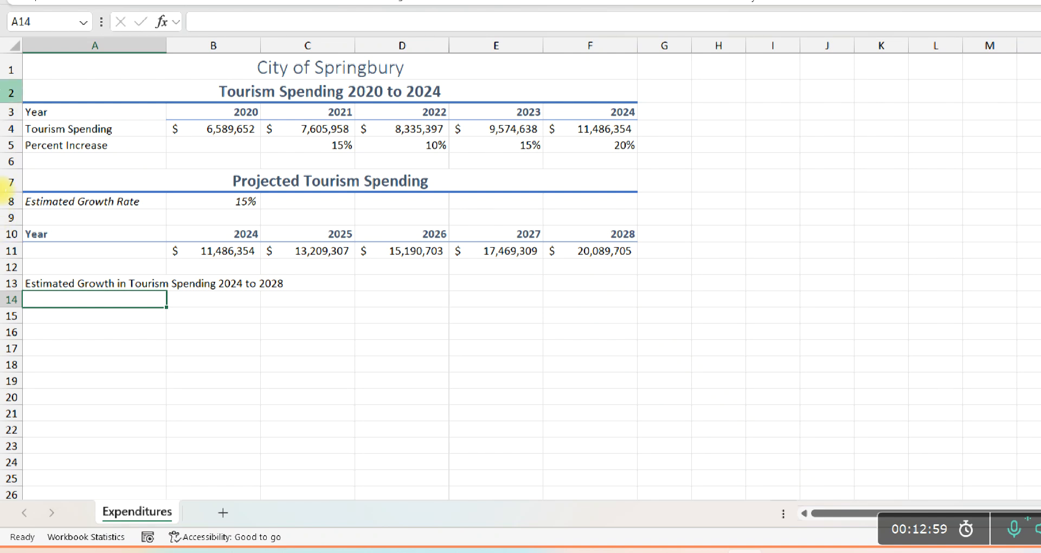
- Copy the formatting of the Projected Tourism Spending heading in row 7 to the heading in A13
left_click(31, 279)
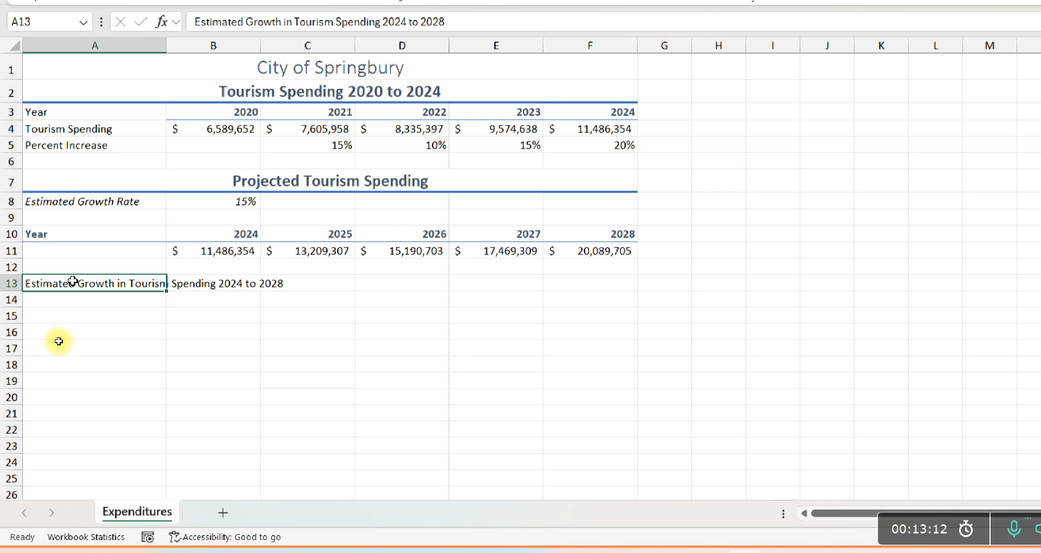
left_click(59, 178)
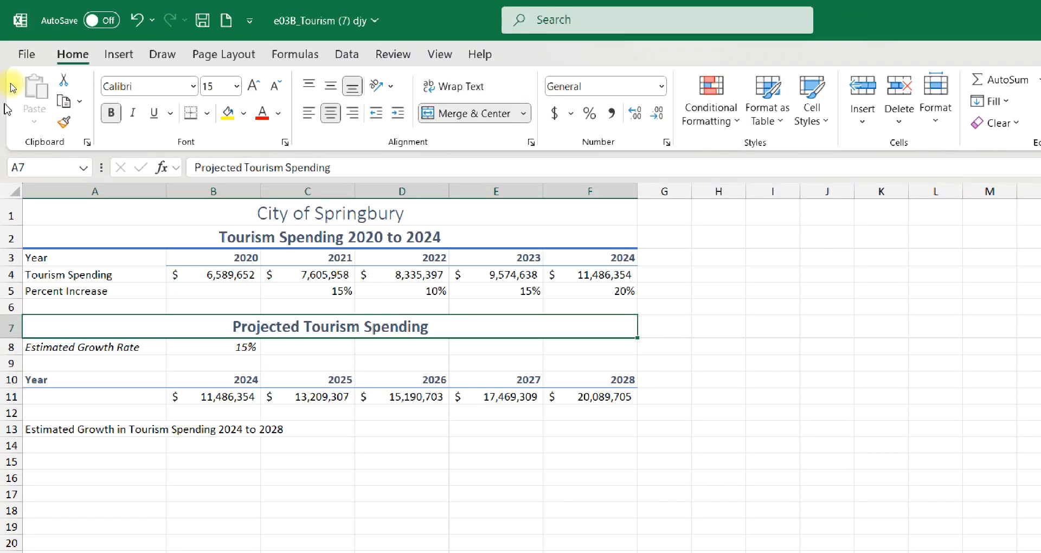
left_click(63, 122)
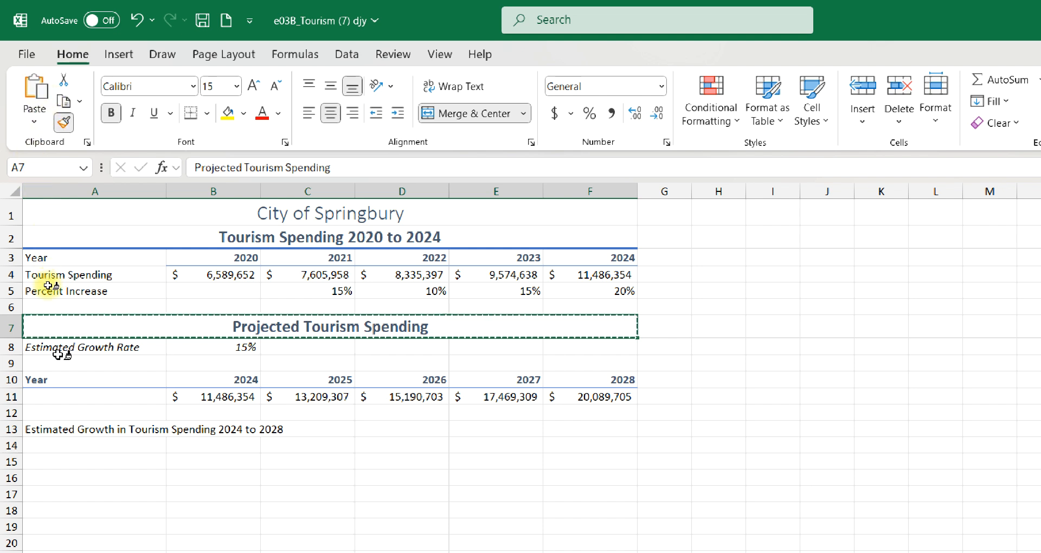
left_click(37, 429)
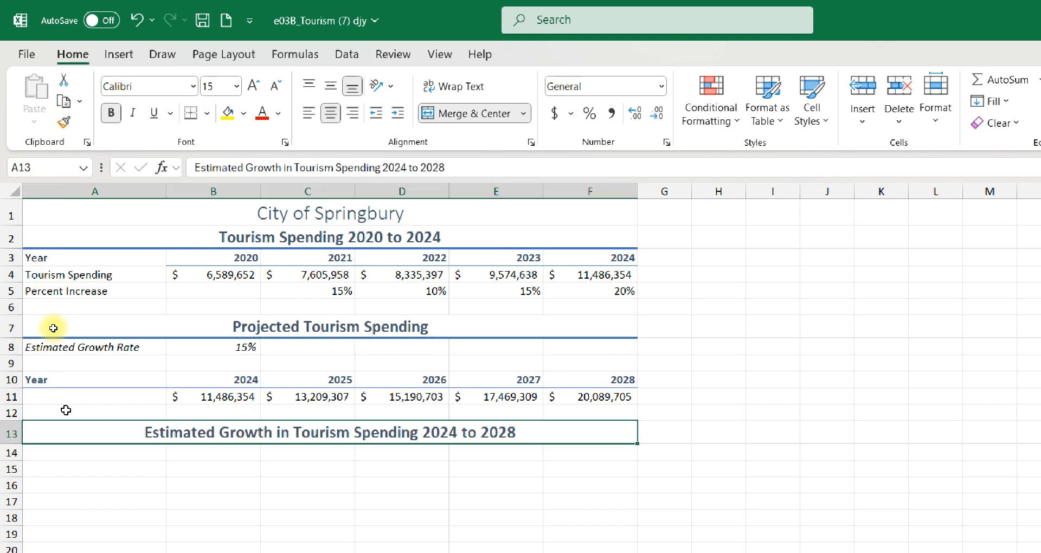
- Fill the Estimated Growth Rate cells A8:B8 with White, Background 1, Darker 15%
left_click(52, 351)
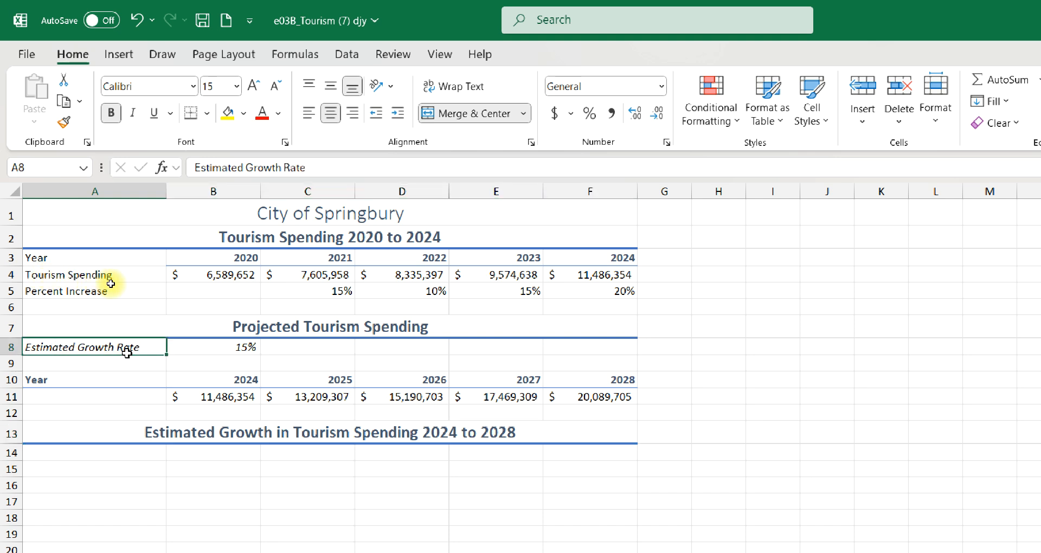
left_click_drag(126, 353, 179, 346)
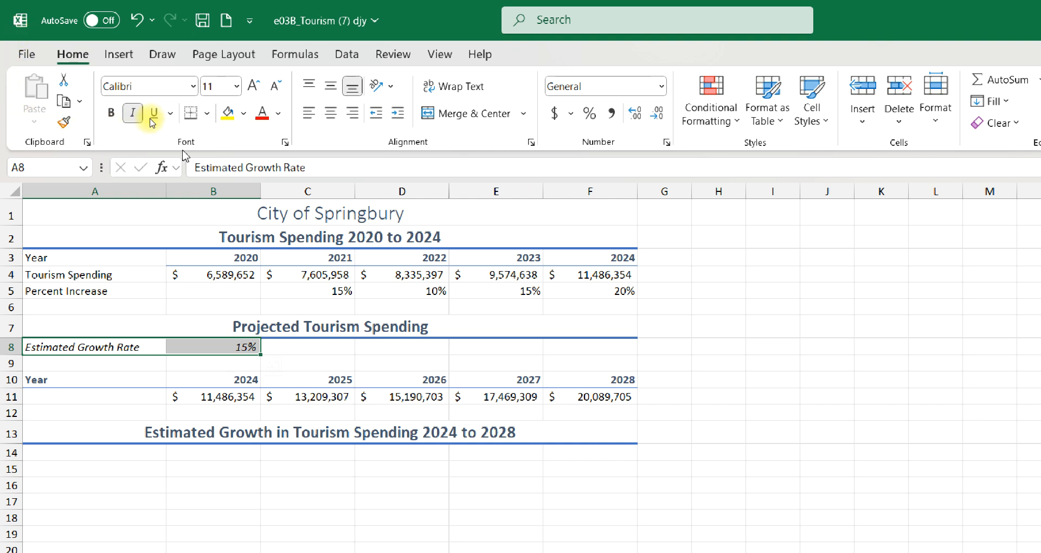
left_click(243, 113)
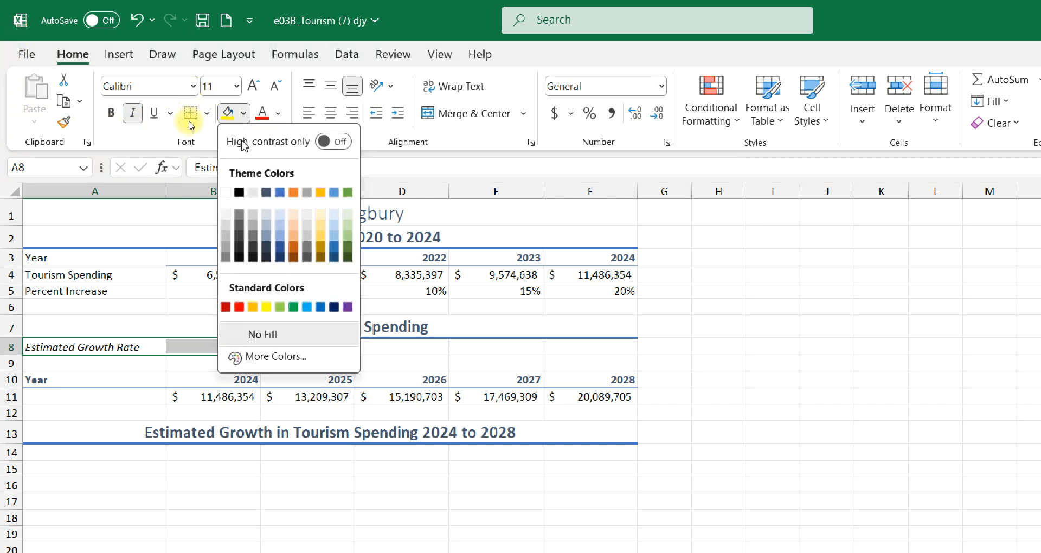
left_click(227, 230)
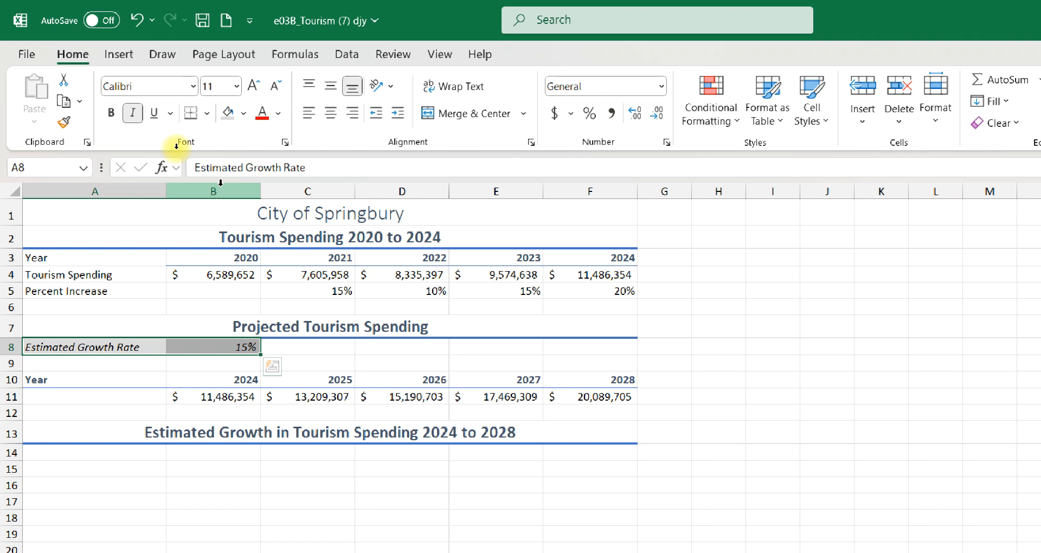
- Enter the label "Year" in A14, directly below the Estimated Growth in Tourism Spending heading
left_click(119, 447)
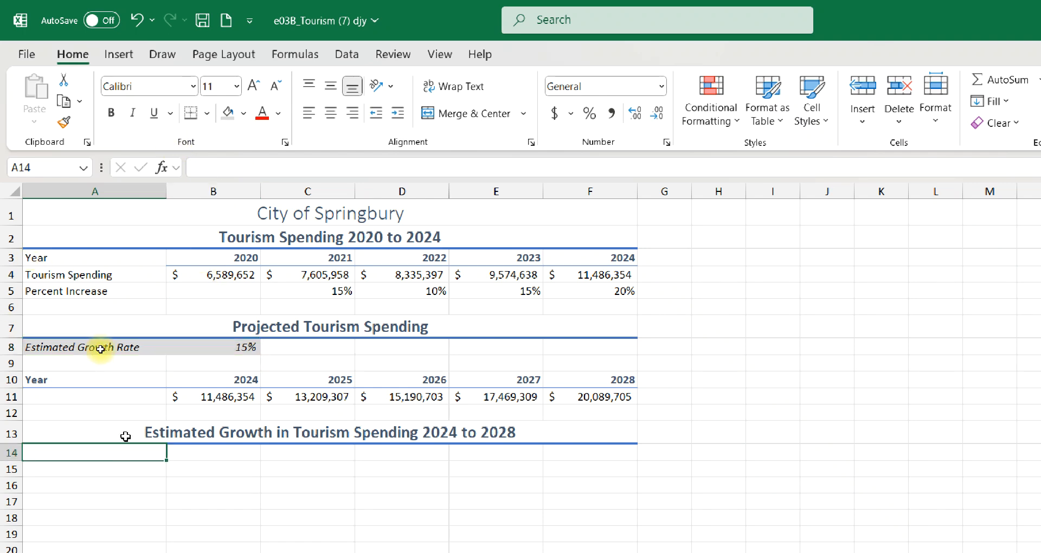
type("Year")
key("Return")
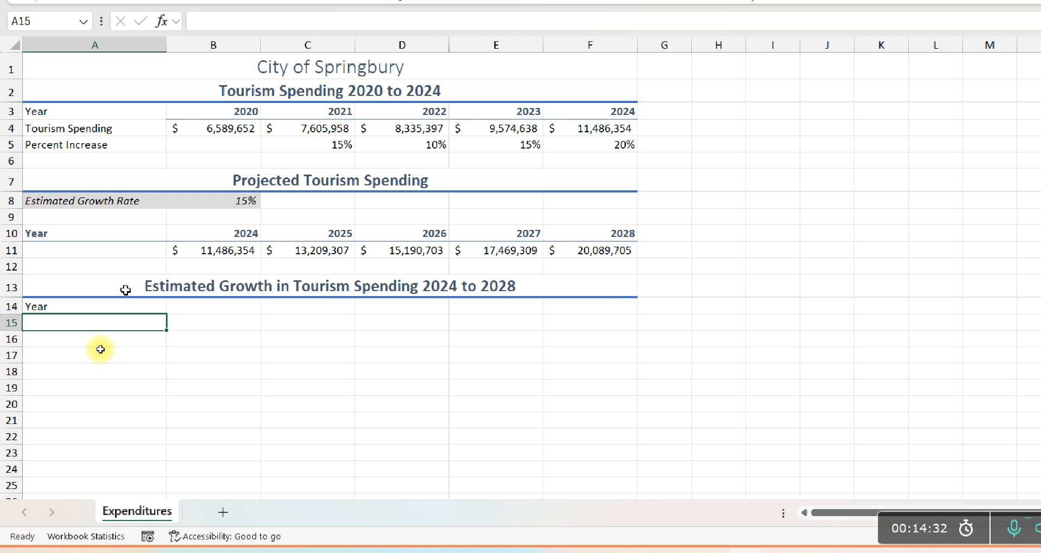
- Copy the Estimated Growth Rate label from A8 into A15 and change it to "15% Growth Rate"
key("ctrl+v")
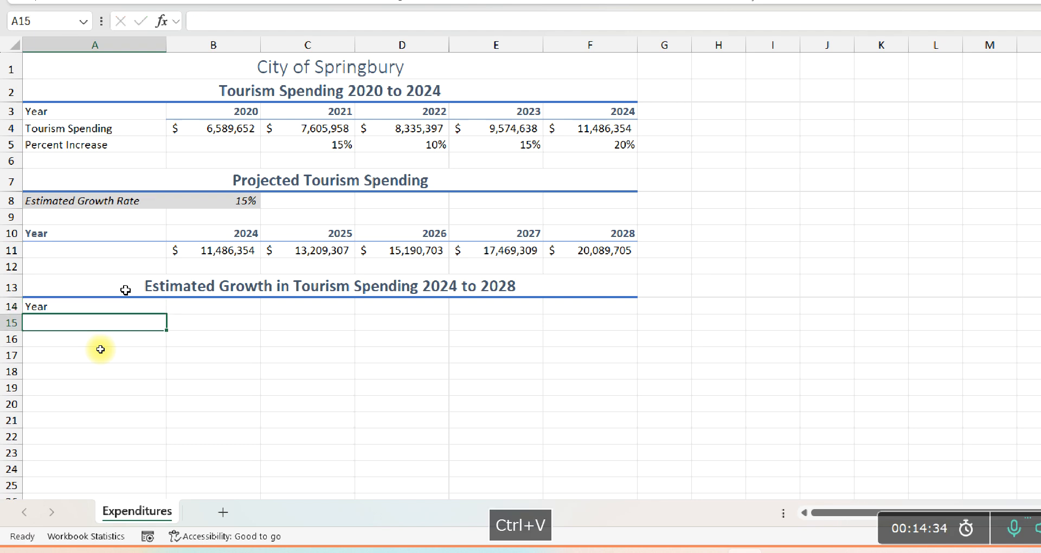
left_click(65, 199)
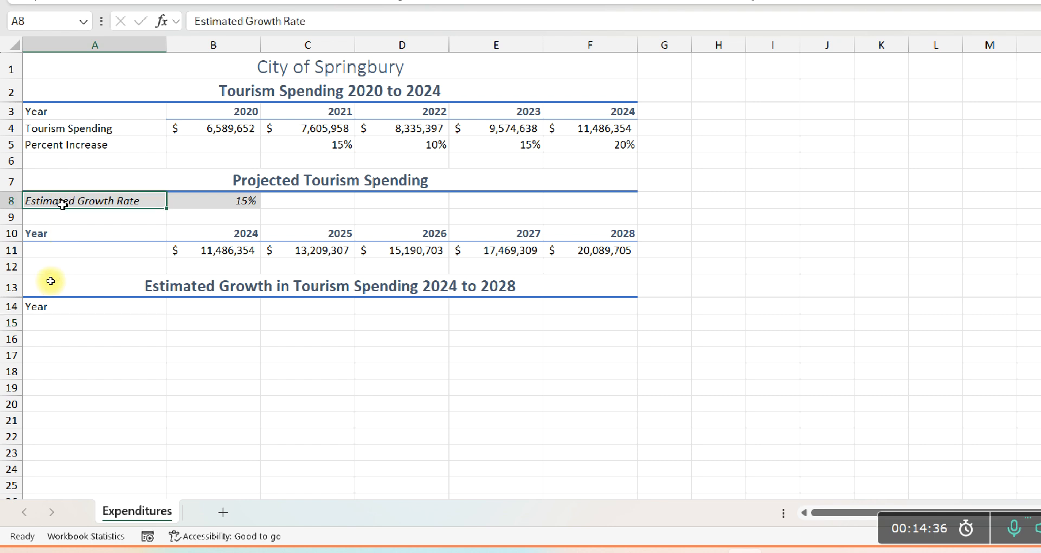
key("ctrl+c")
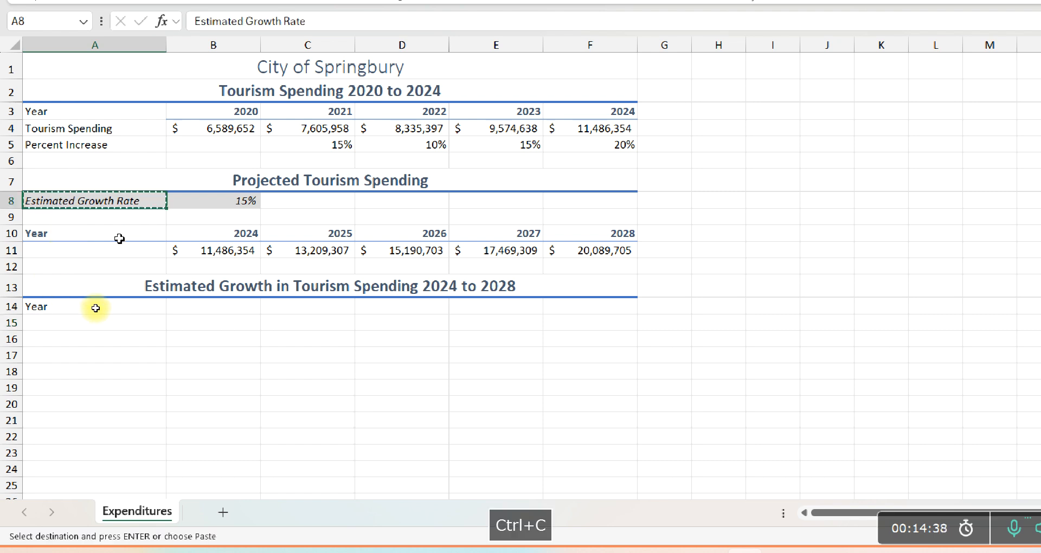
left_click(107, 317)
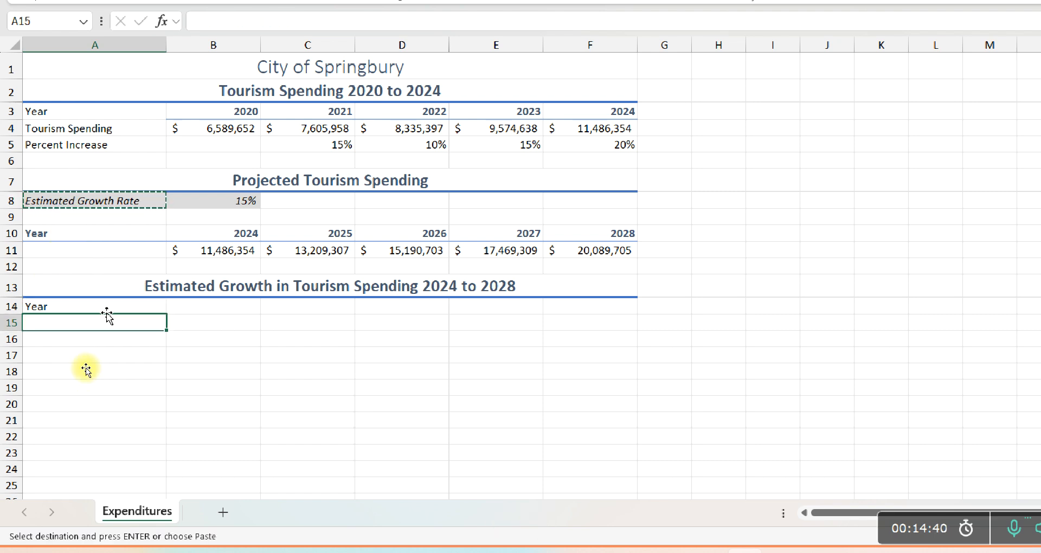
key("ctrl+v")
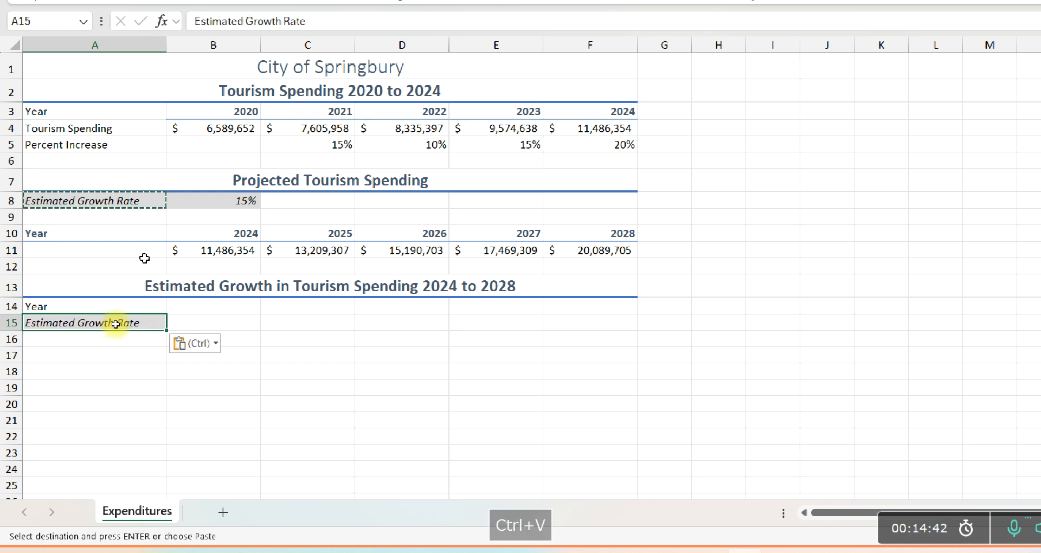
double_click(43, 322)
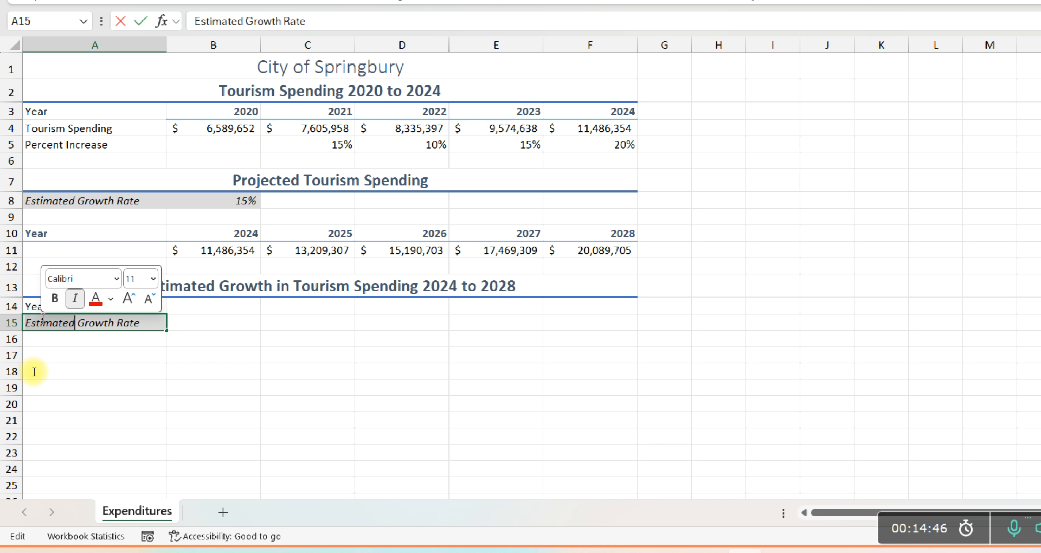
type("15%")
key("Return")
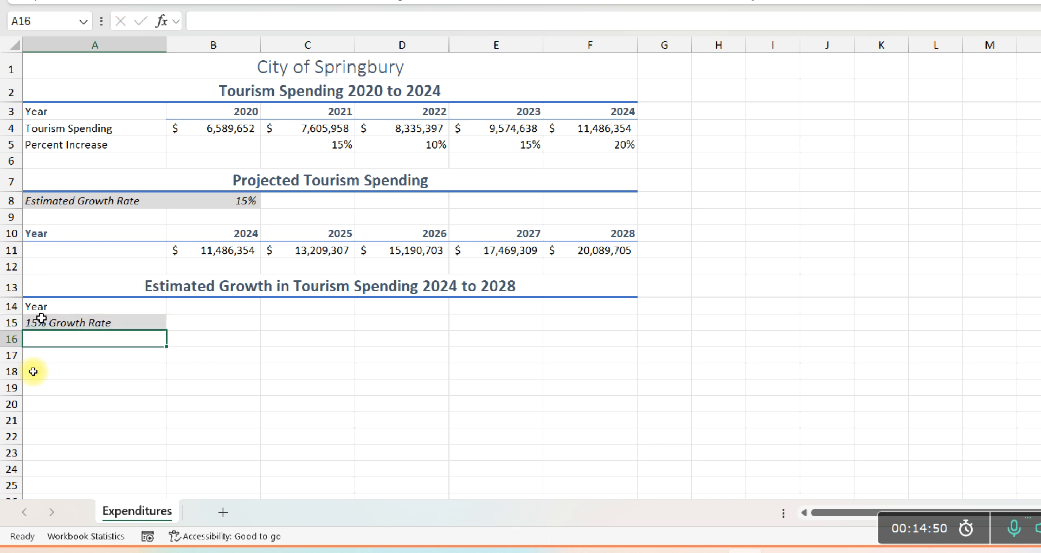
- Fill the growth rate label from A15 down to A16 and change the copy to "10% Growth Rate"
left_click(42, 318)
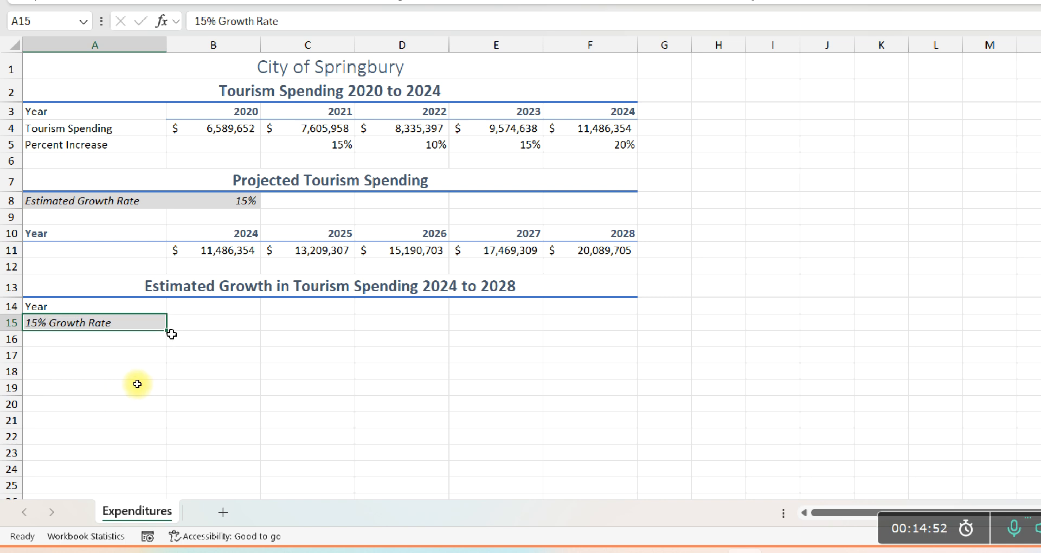
left_click_drag(166, 330, 169, 347)
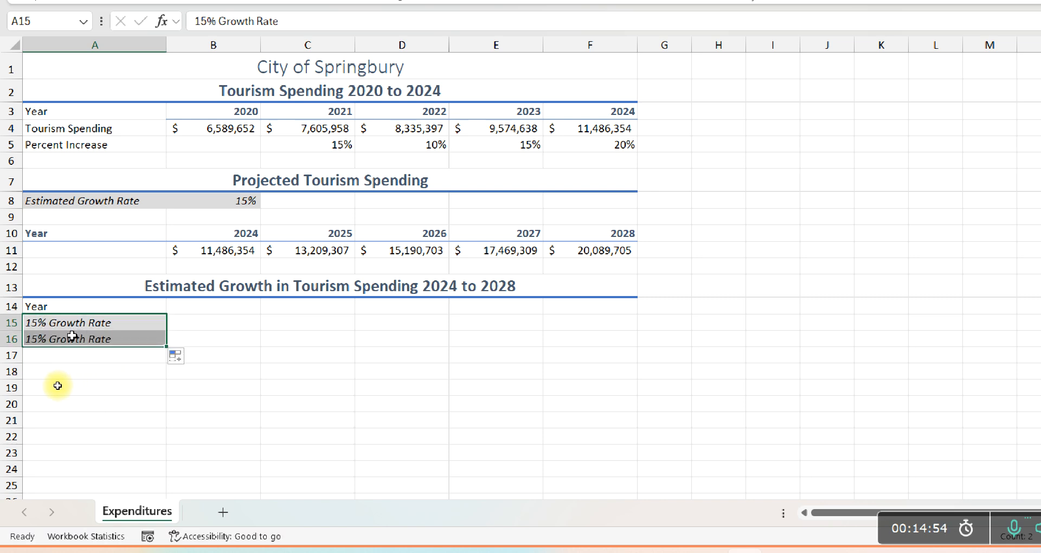
left_click(33, 342)
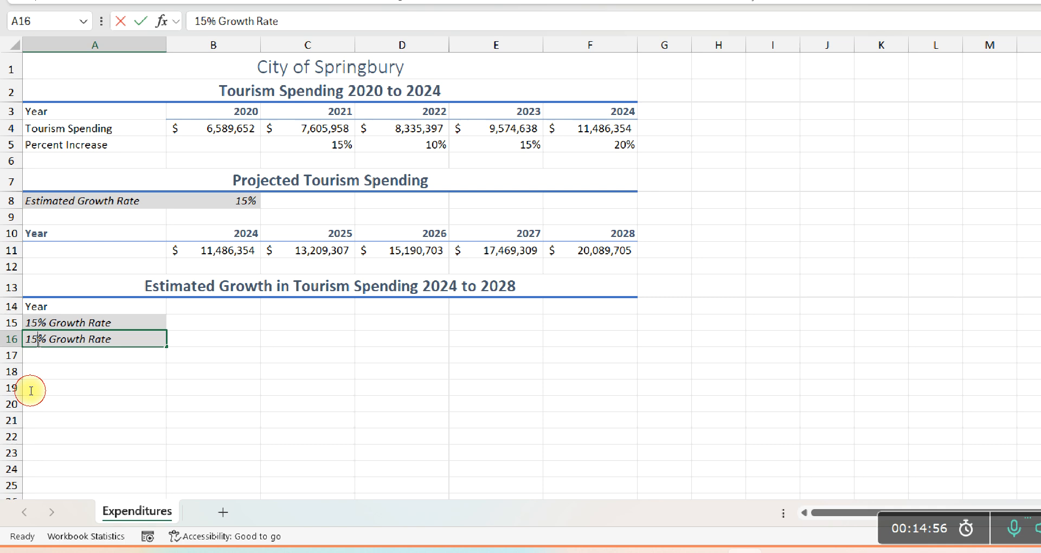
double_click(30, 343)
left_click_drag(29, 345, 28, 342)
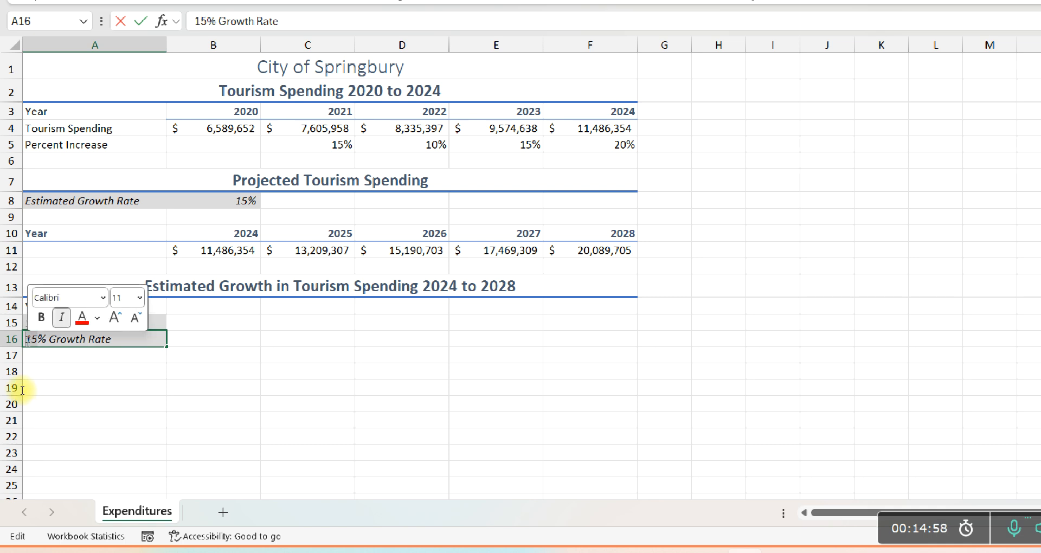
type("1")
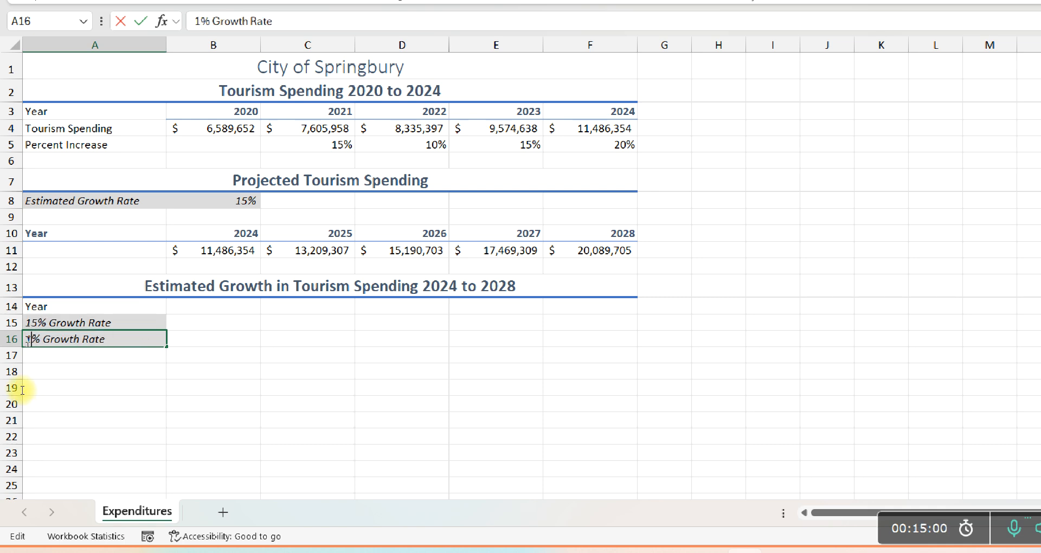
type("0")
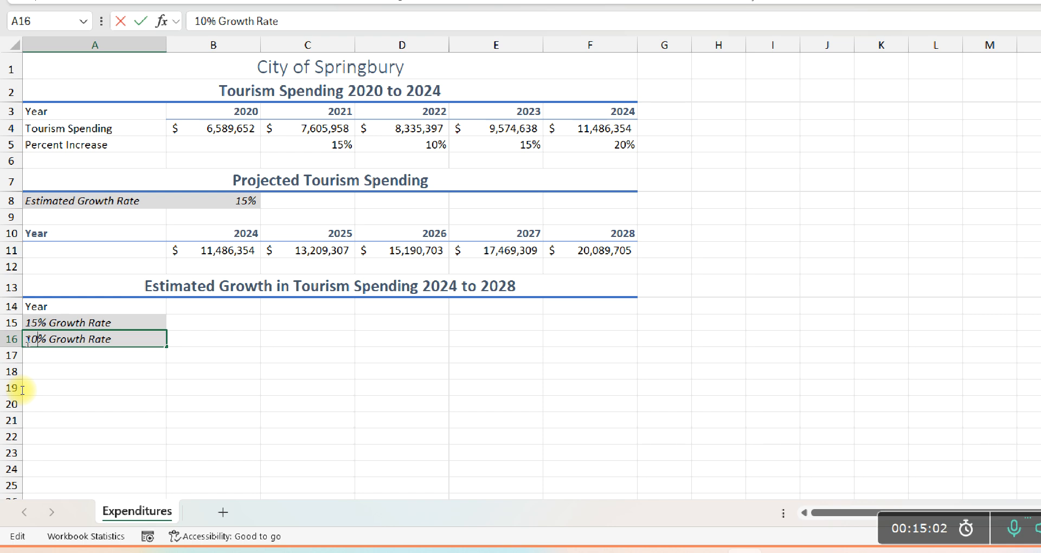
key("Return")
- Remove the fill color and italic formatting from the two growth rate labels in A15:A16
left_click_drag(35, 329, 35, 340)
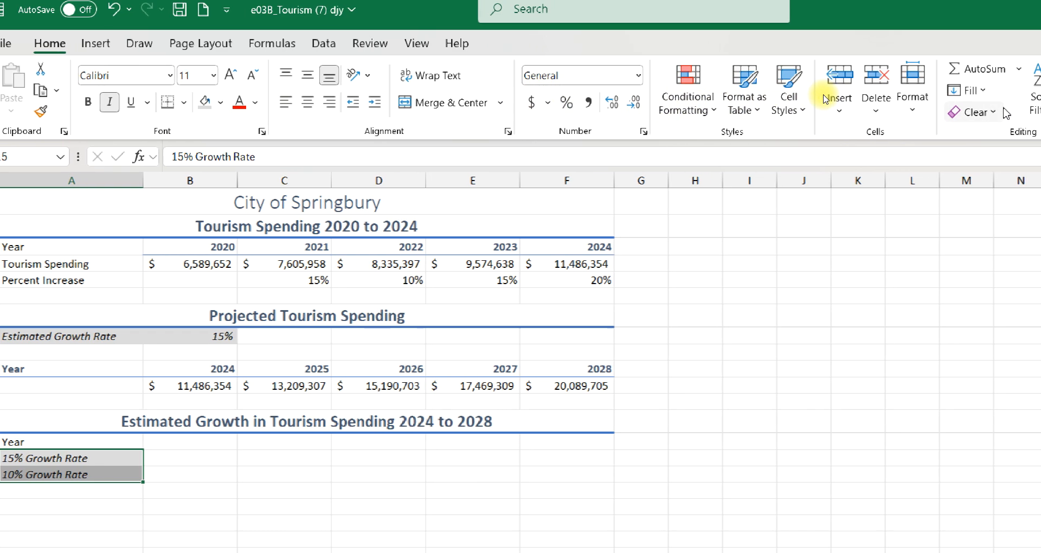
left_click(216, 101)
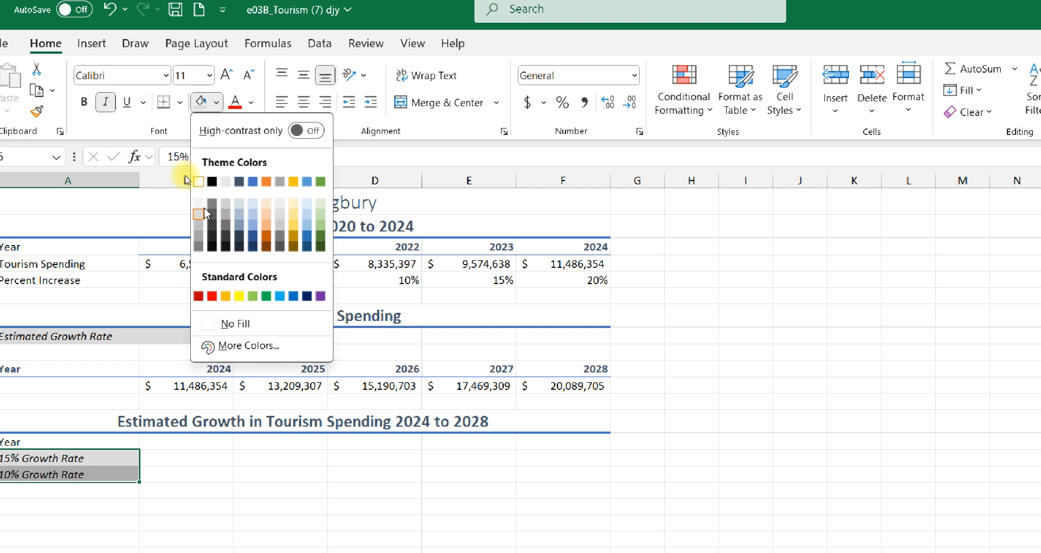
left_click(220, 324)
left_click(107, 99)
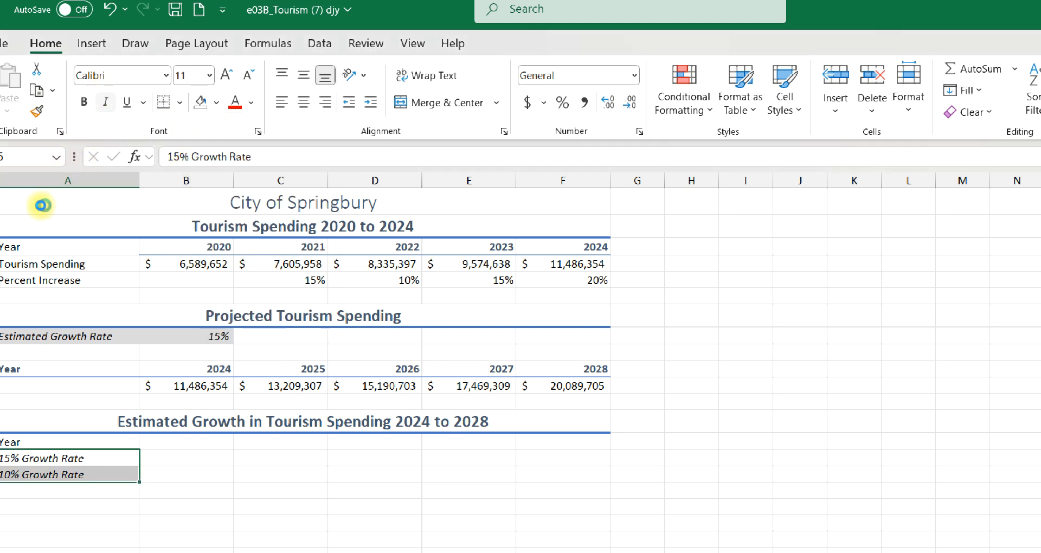
- Copy the years 2024 to 2028 from B10:F10 and paste them into B14:F14
left_click(194, 460)
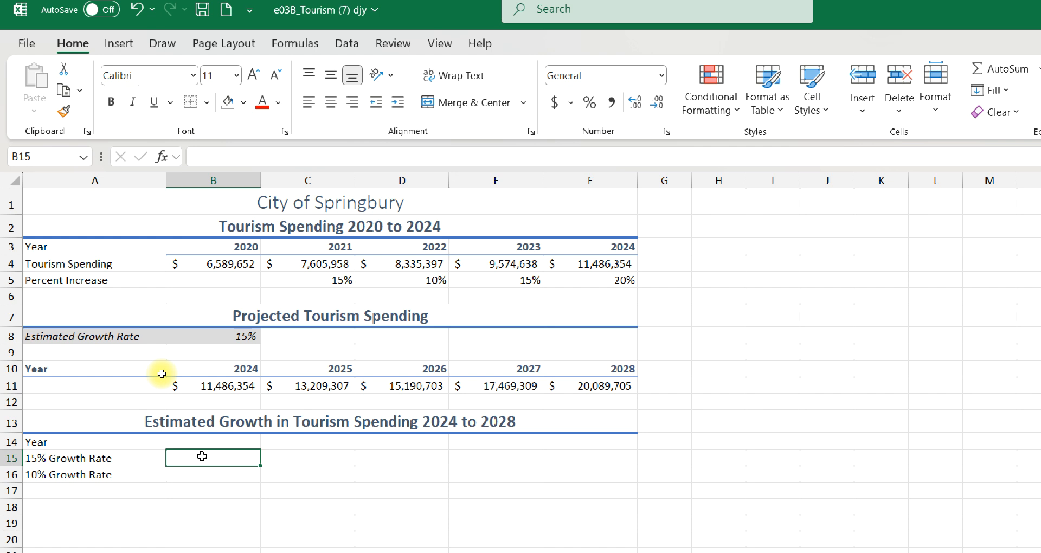
left_click(177, 439)
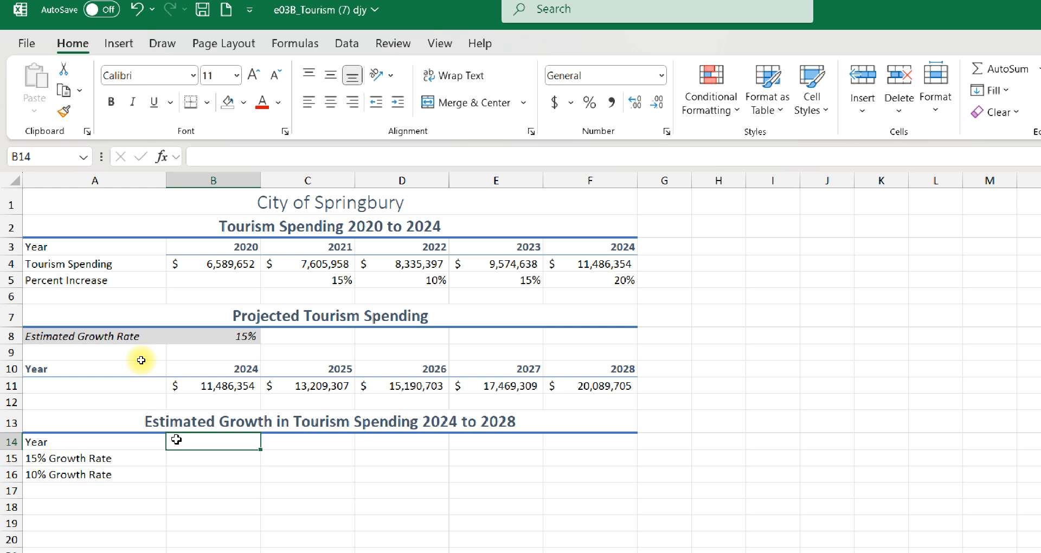
left_click(179, 368)
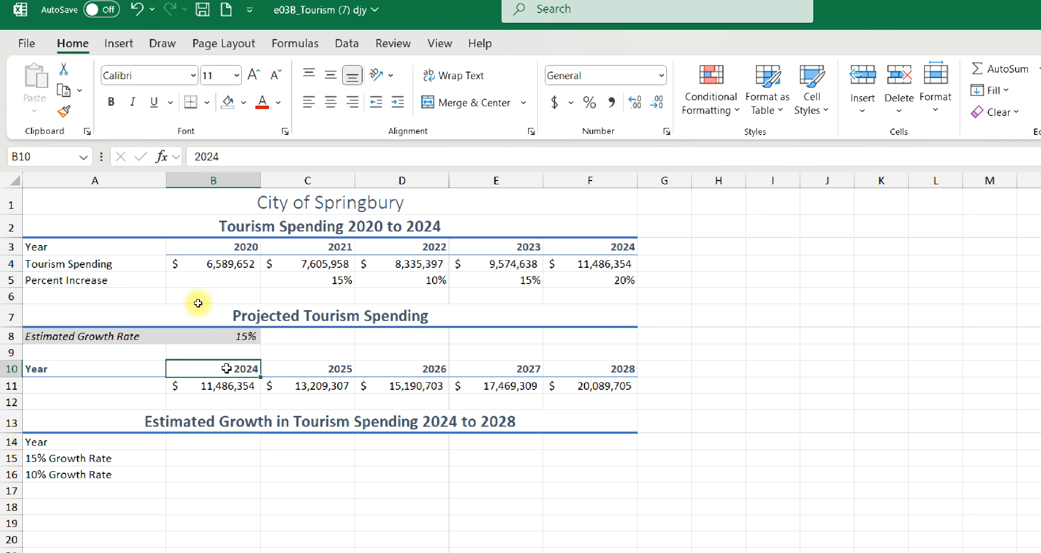
left_click_drag(209, 368, 633, 370)
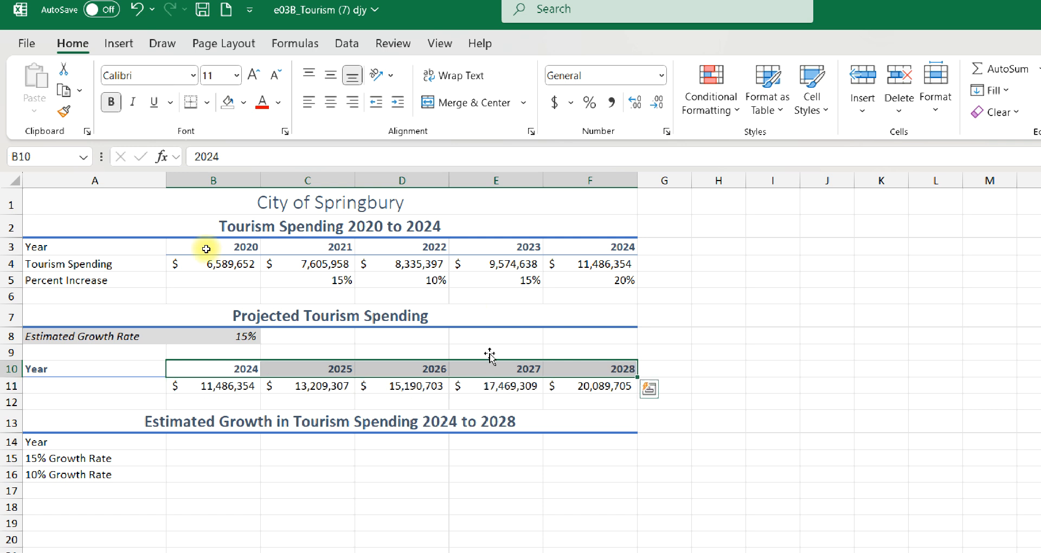
left_click(63, 90)
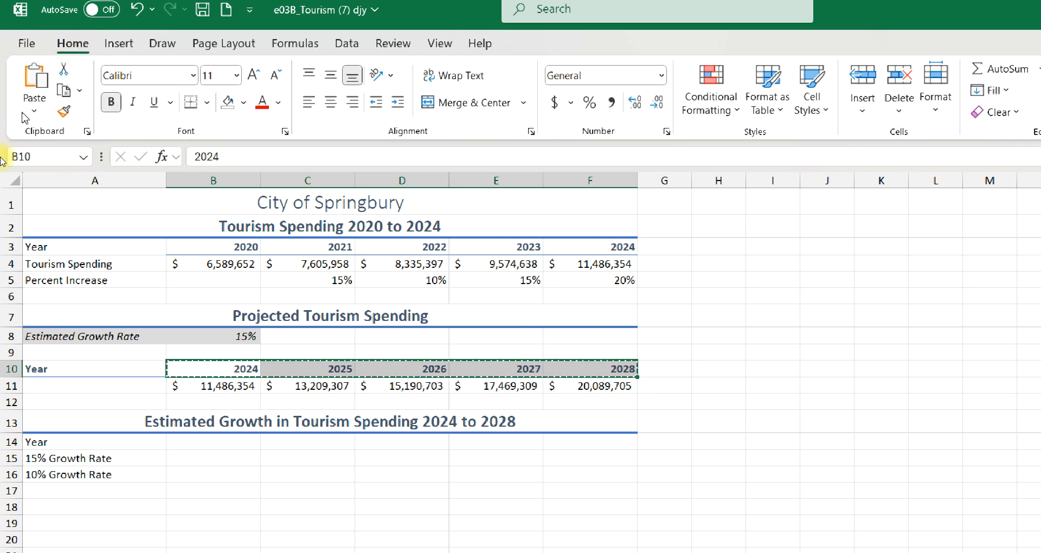
left_click(184, 441)
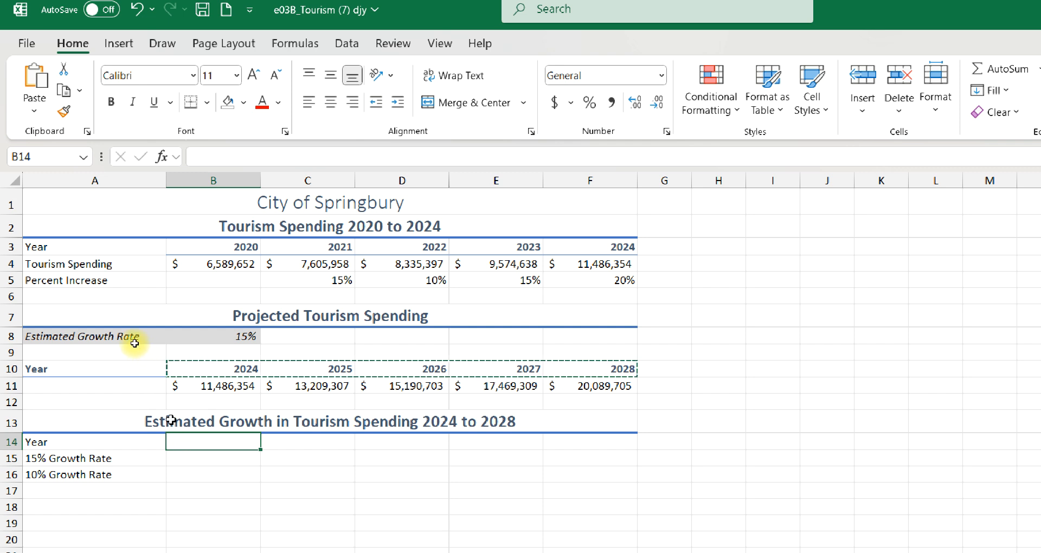
left_click(28, 76)
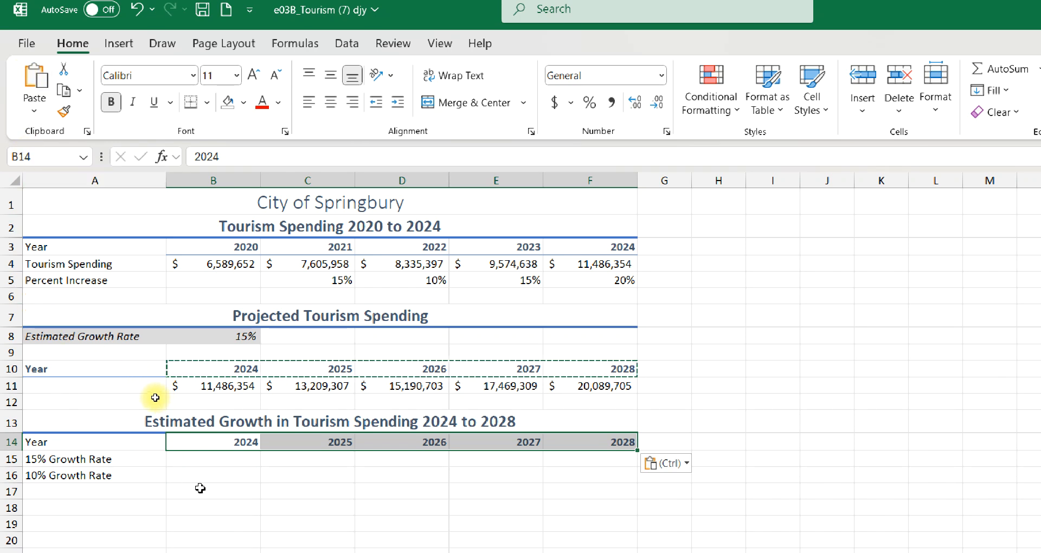
- Copy the projected tourism spending amounts in B11:F11 to the clipboard
left_click(174, 461)
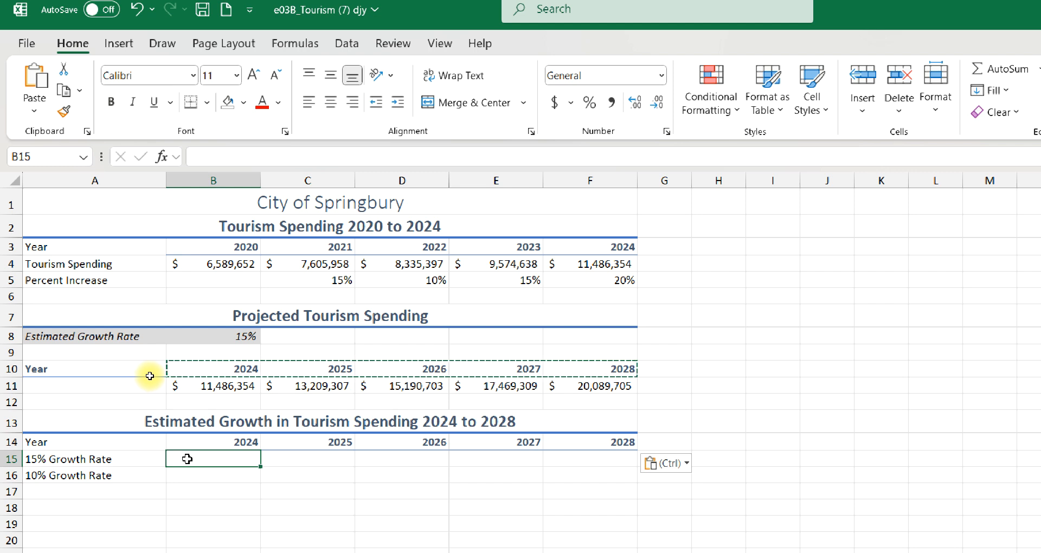
left_click(184, 478)
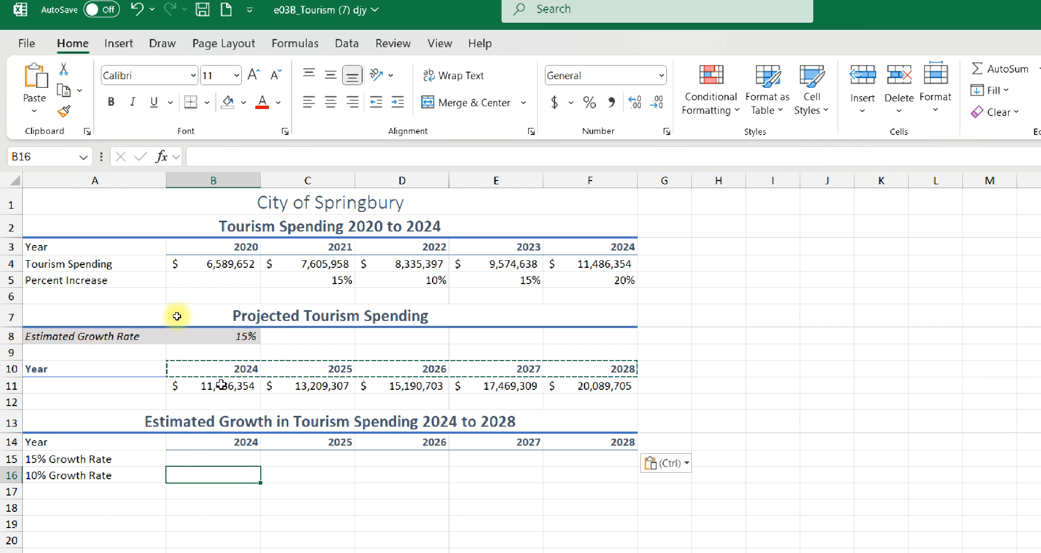
left_click_drag(222, 384, 594, 385)
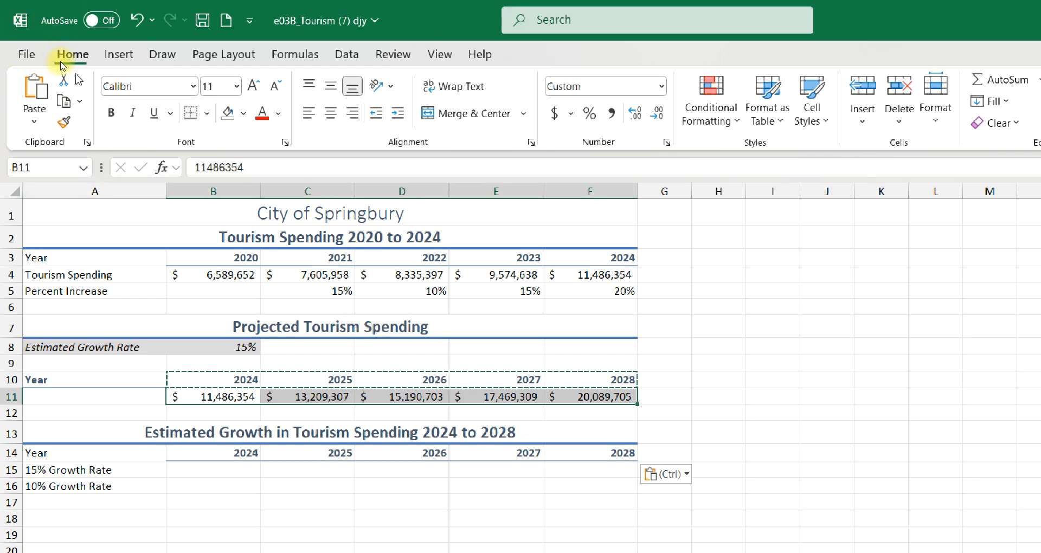
left_click(64, 101)
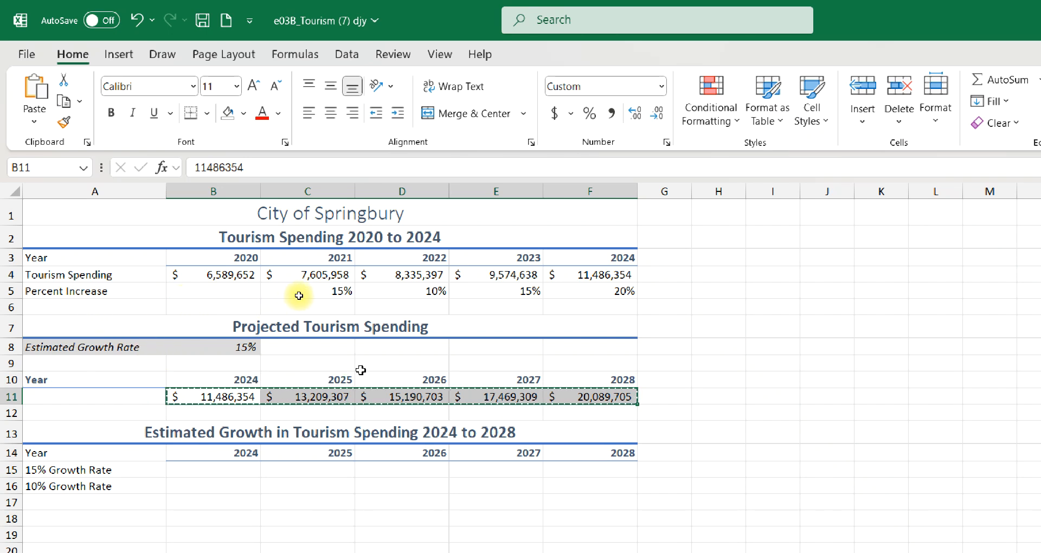
- Try a regular paste of the projected spending amounts into B15:F15 and undo it
key("ctrl+v")
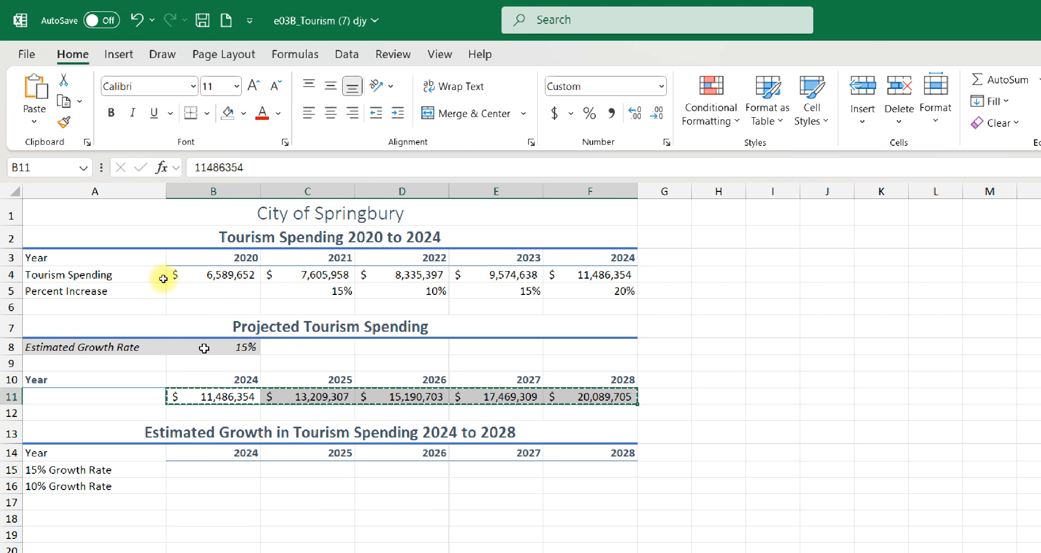
left_click(220, 471)
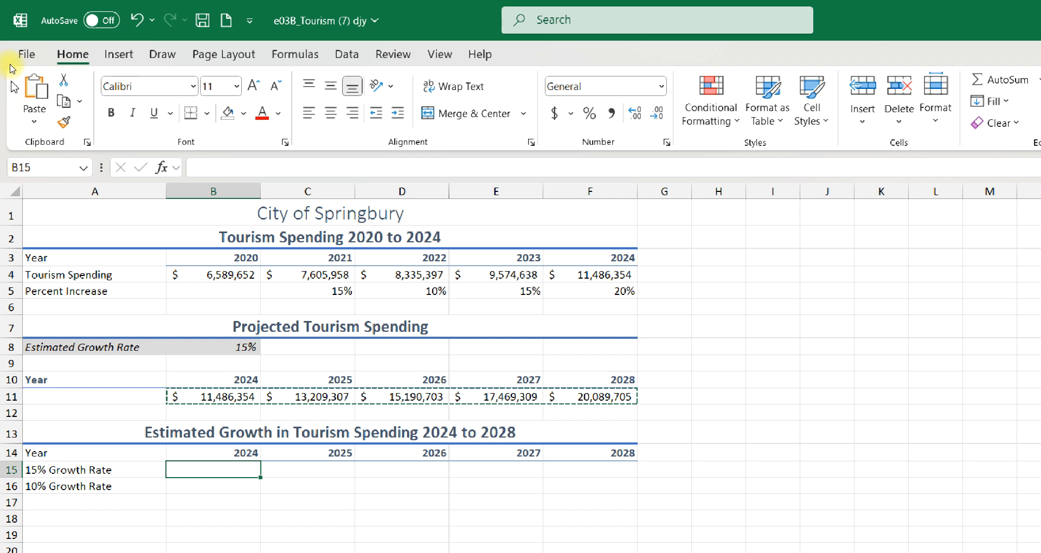
left_click(31, 87)
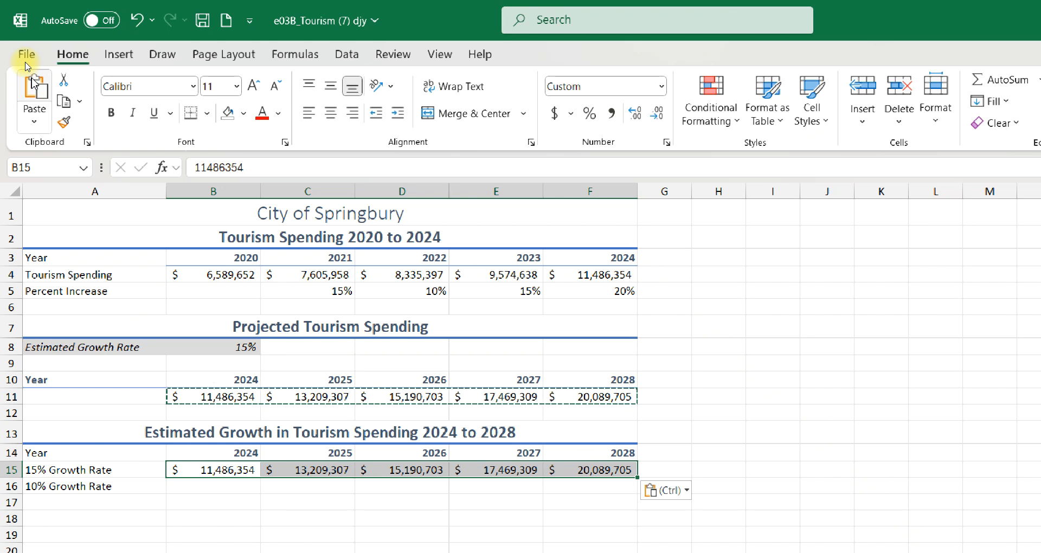
key("ctrl+z")
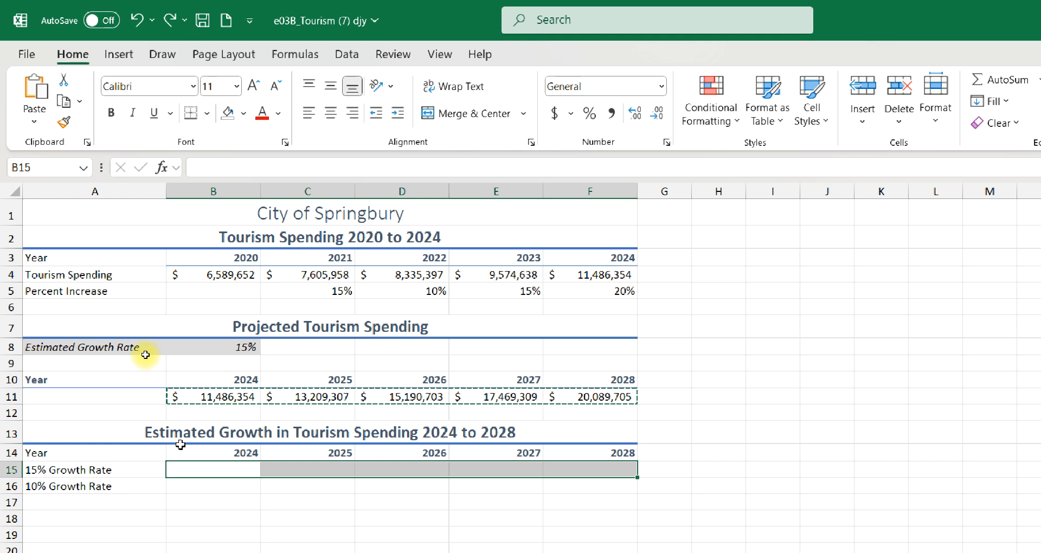
- Paste the copied projected spending amounts into B15:F15 as values with number formatting and save the workbook
left_click(205, 468)
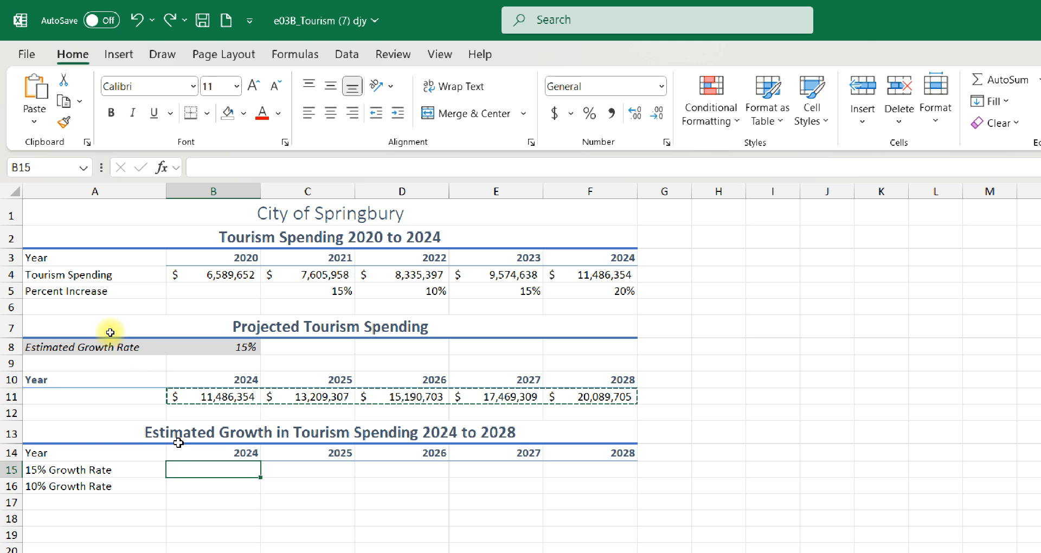
right_click(188, 473)
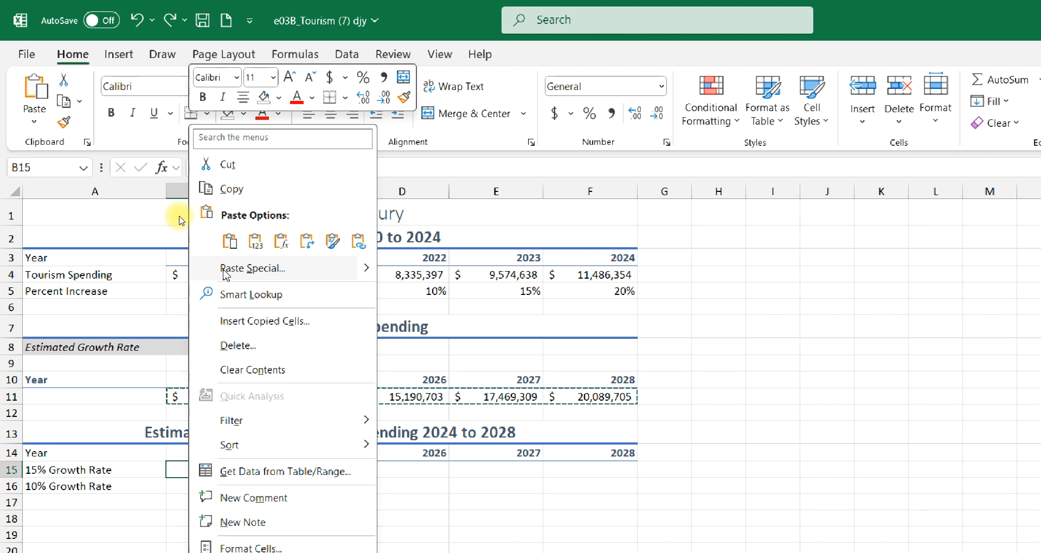
mouse_move(371, 278)
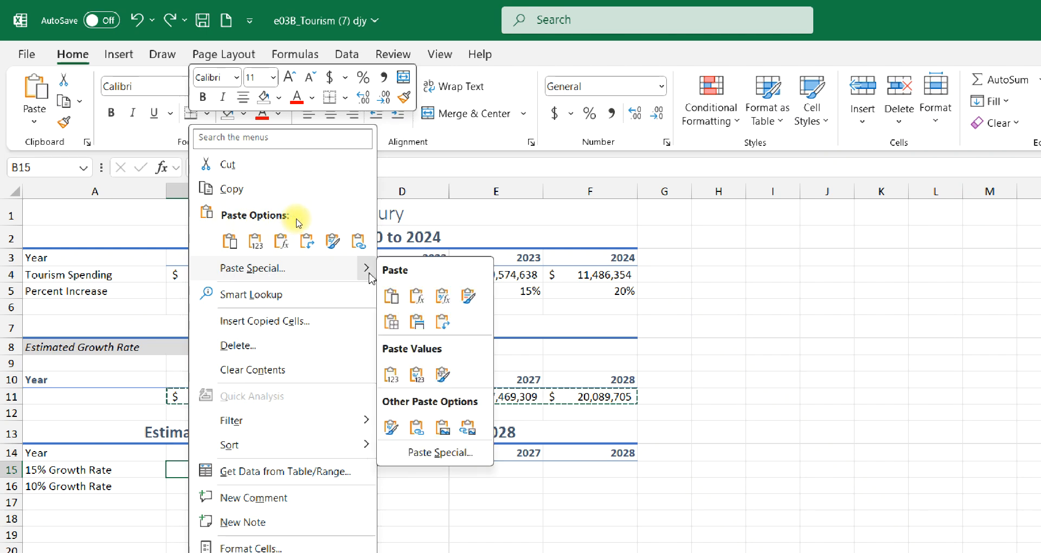
left_click(425, 378)
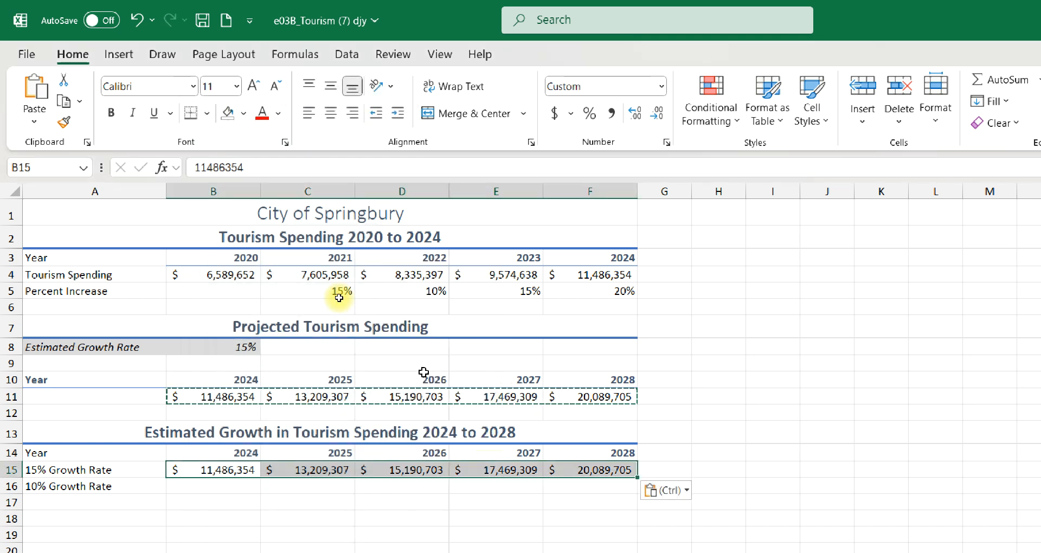
left_click(312, 469)
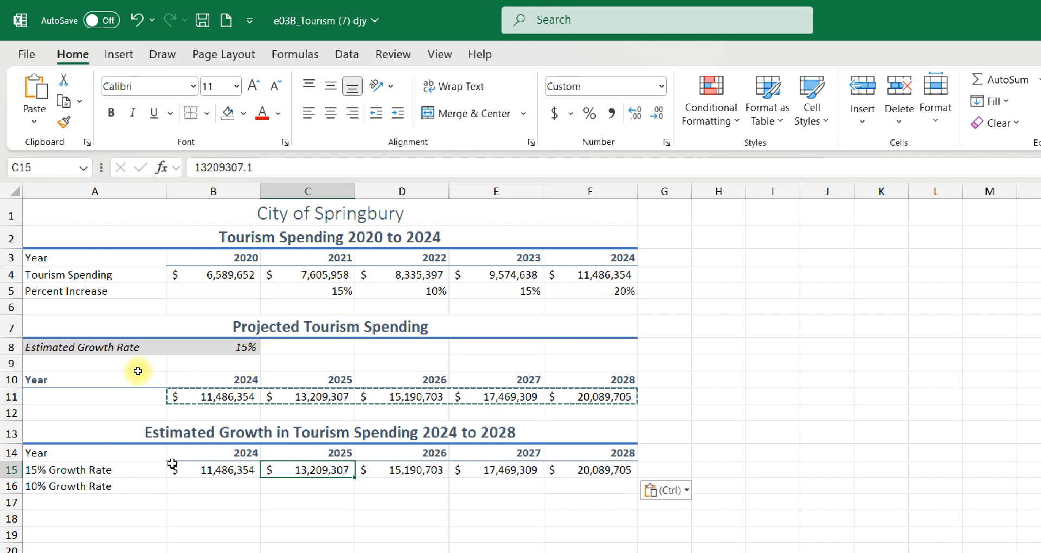
key("ctrl+s")
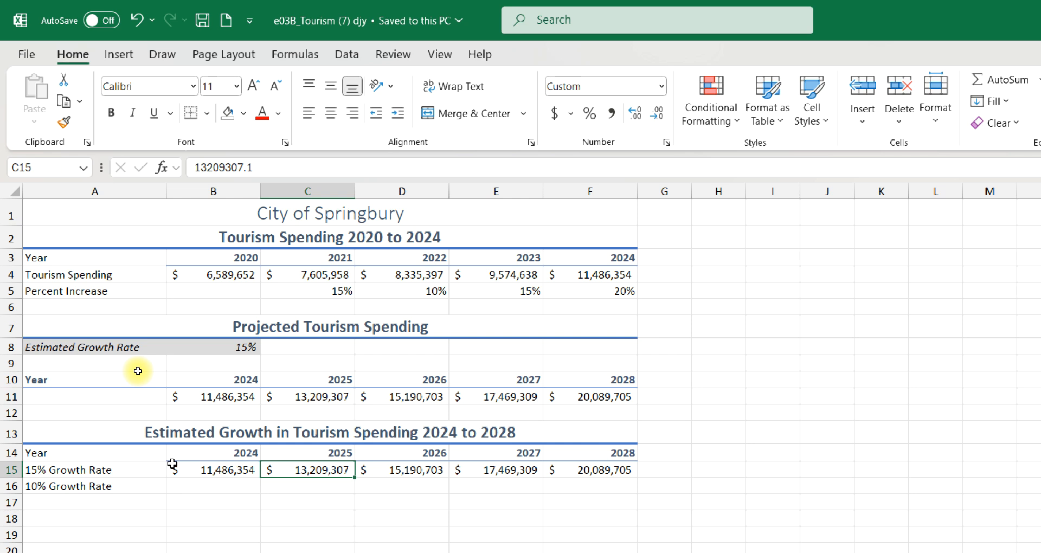
- Set the estimated growth rate in B8 to 10% and check the 2025 projection formula in C11
left_click(195, 349)
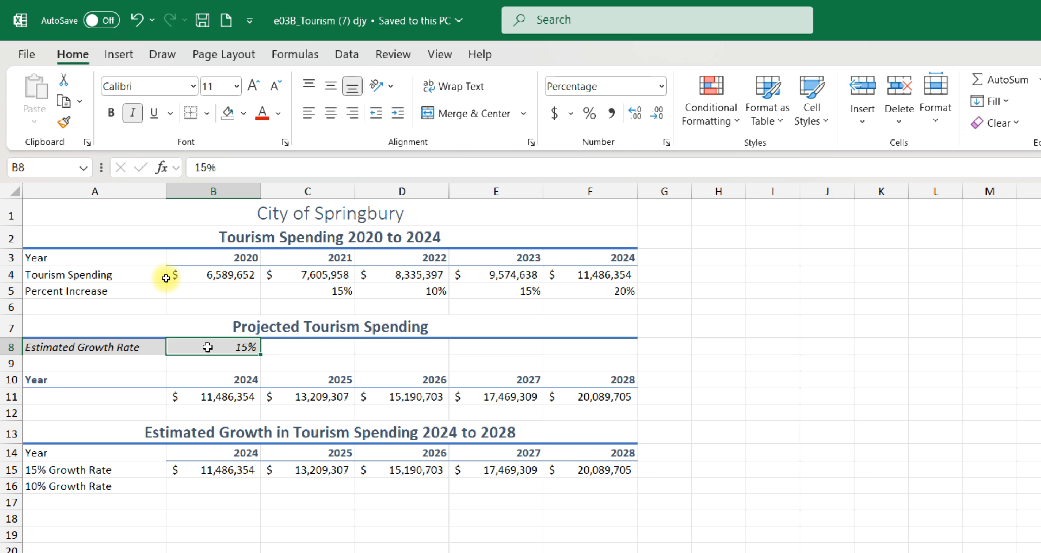
type("10")
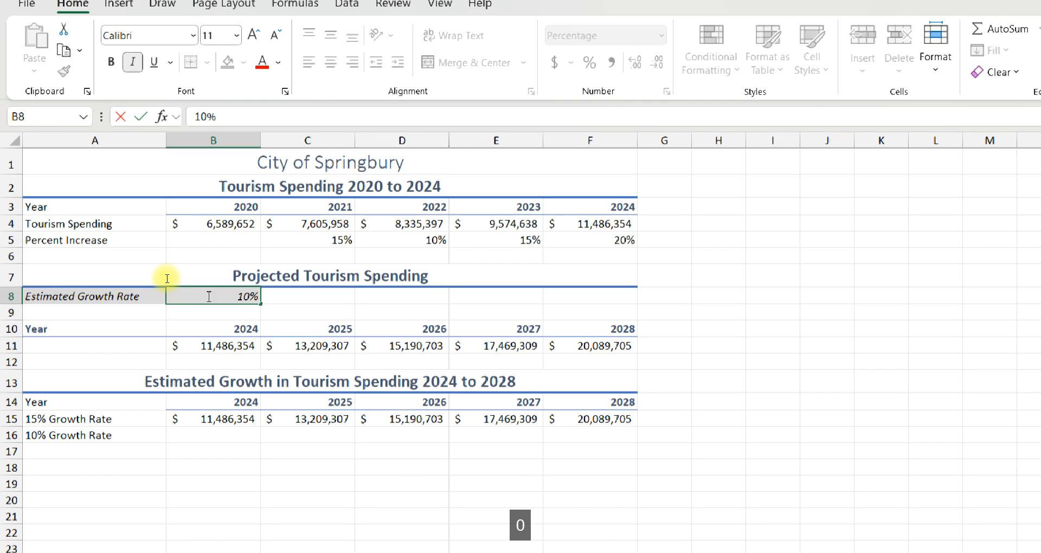
key("Return")
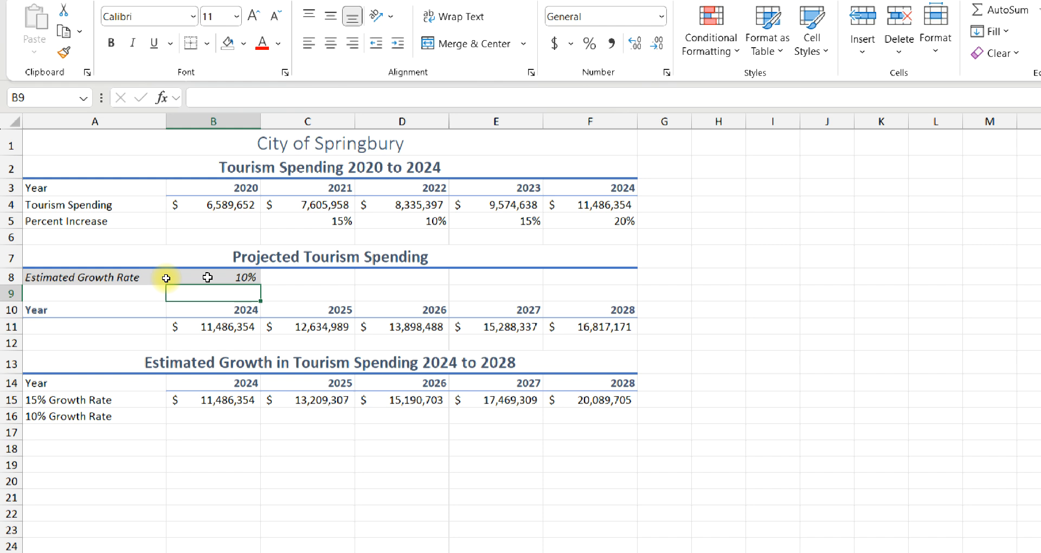
left_click(299, 326)
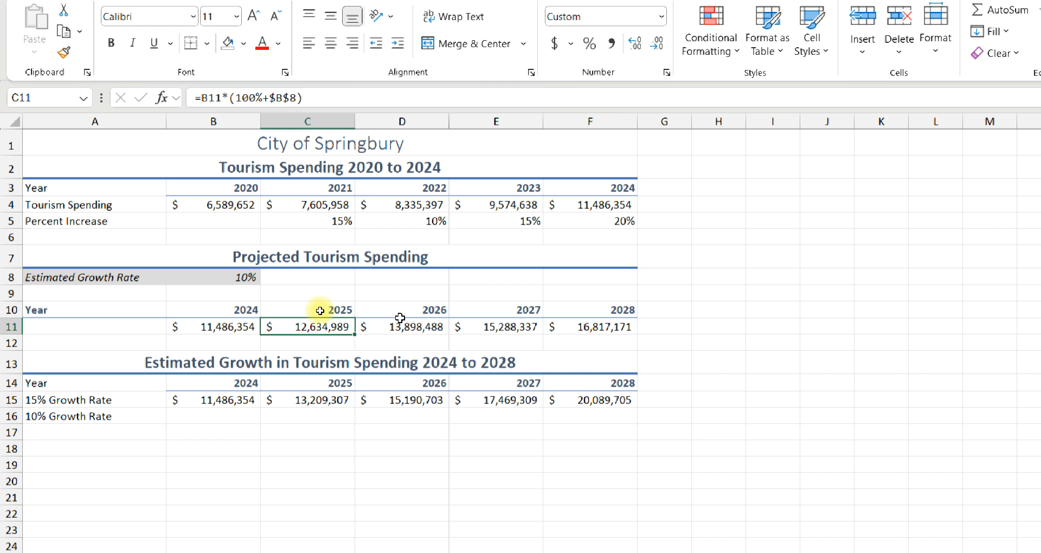
- Try an estimated growth rate of 50% in B8 and undo it
left_click(204, 275)
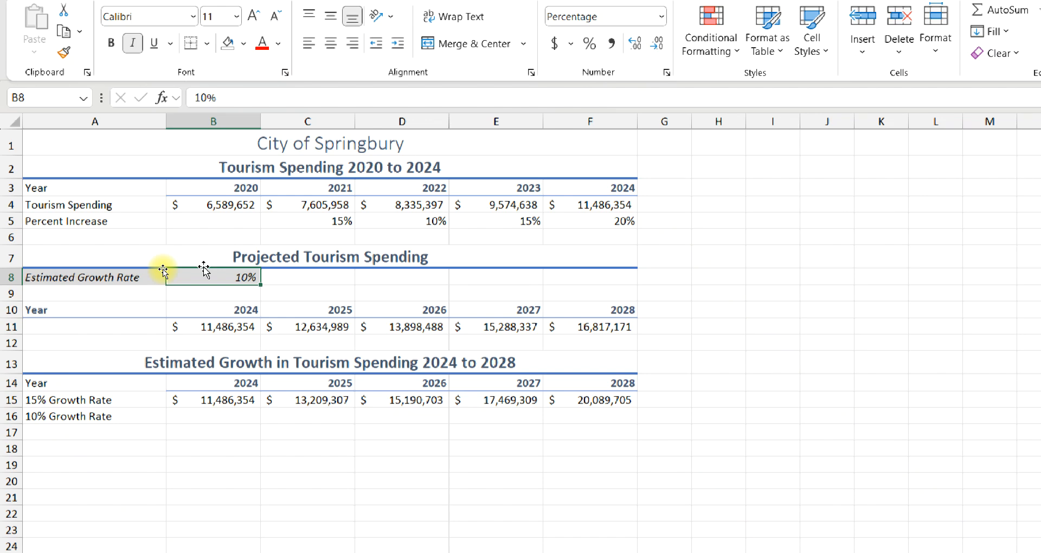
type("50")
key("Return")
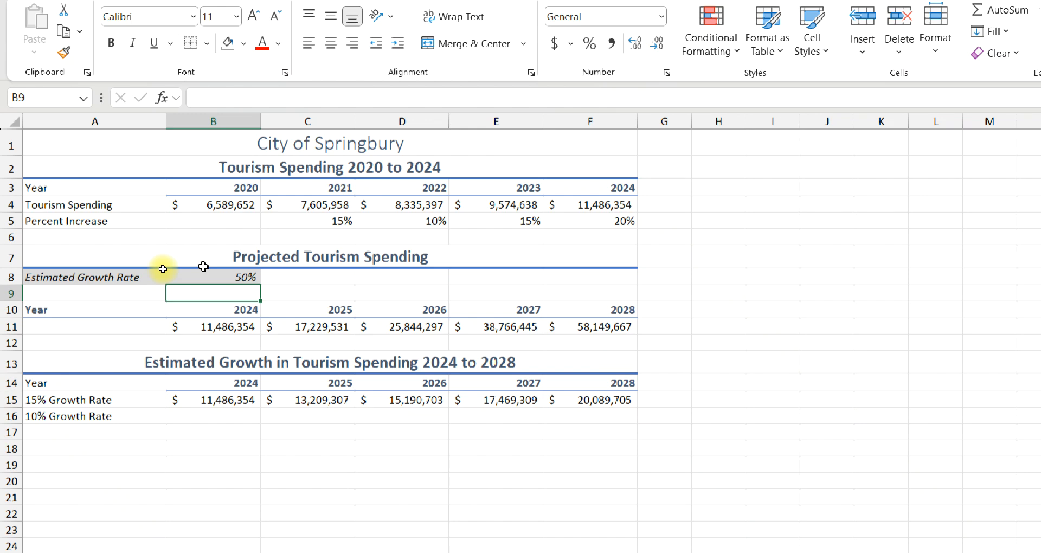
key("ctrl+z")
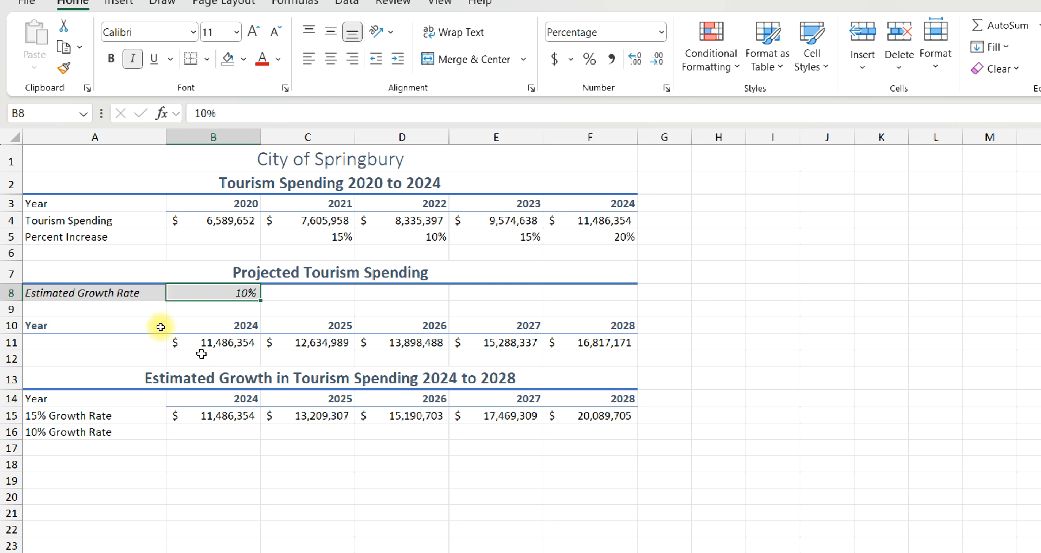
- Copy the projected tourism spending amounts in B11:F11 and select B16 in the 10% Growth Rate row as the destination
left_click_drag(197, 347, 617, 339)
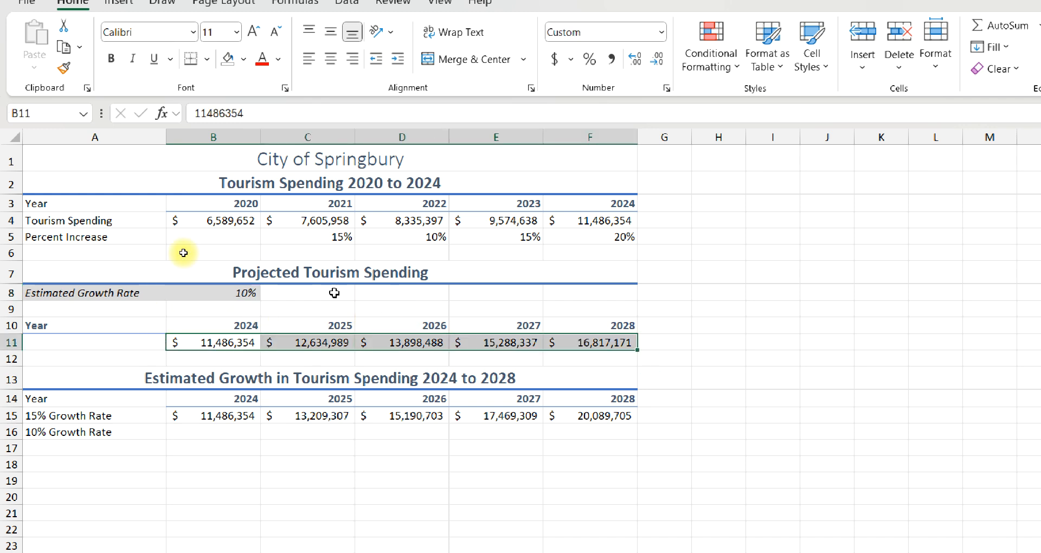
left_click(65, 47)
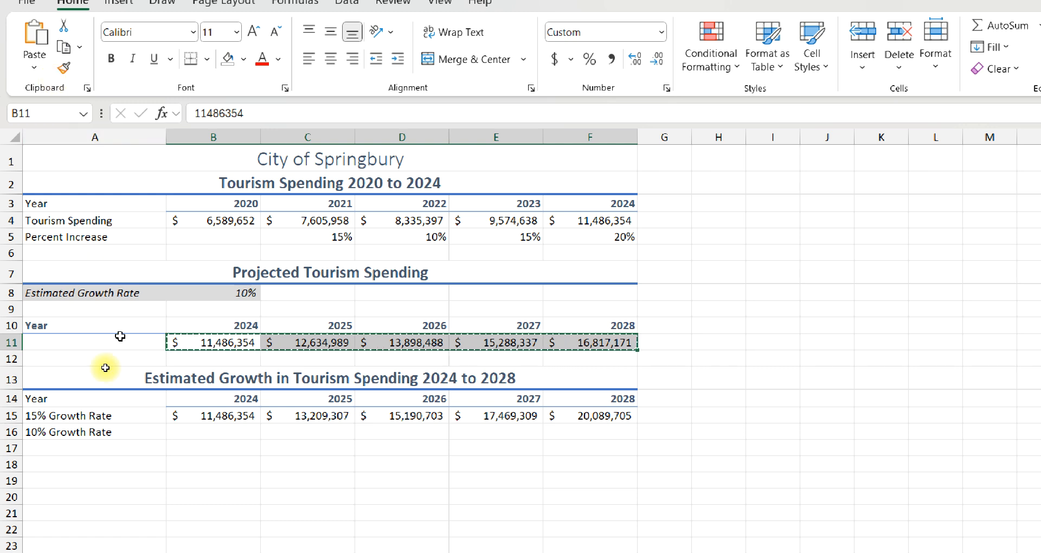
left_click(203, 429)
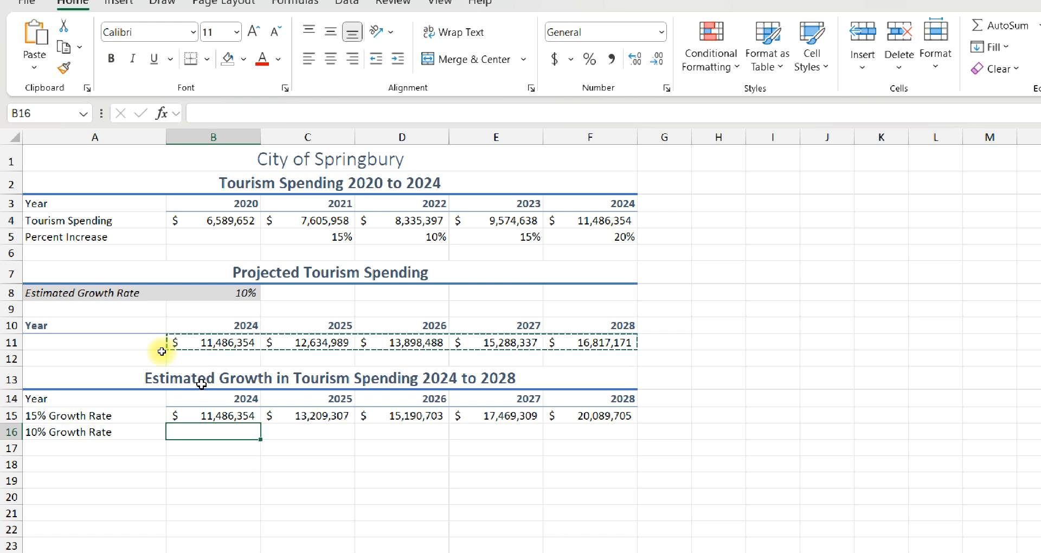
right_click(194, 433)
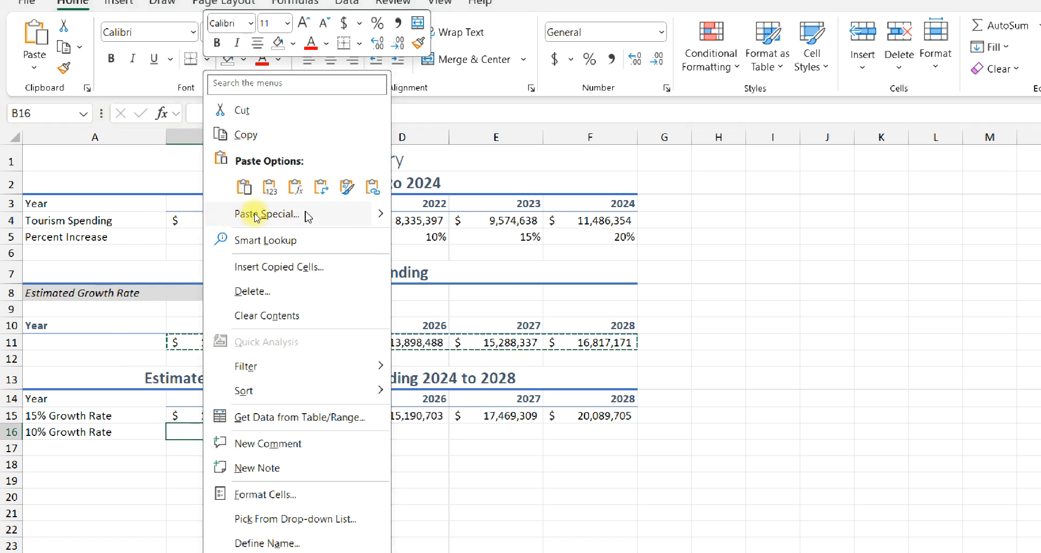
left_click(347, 214)
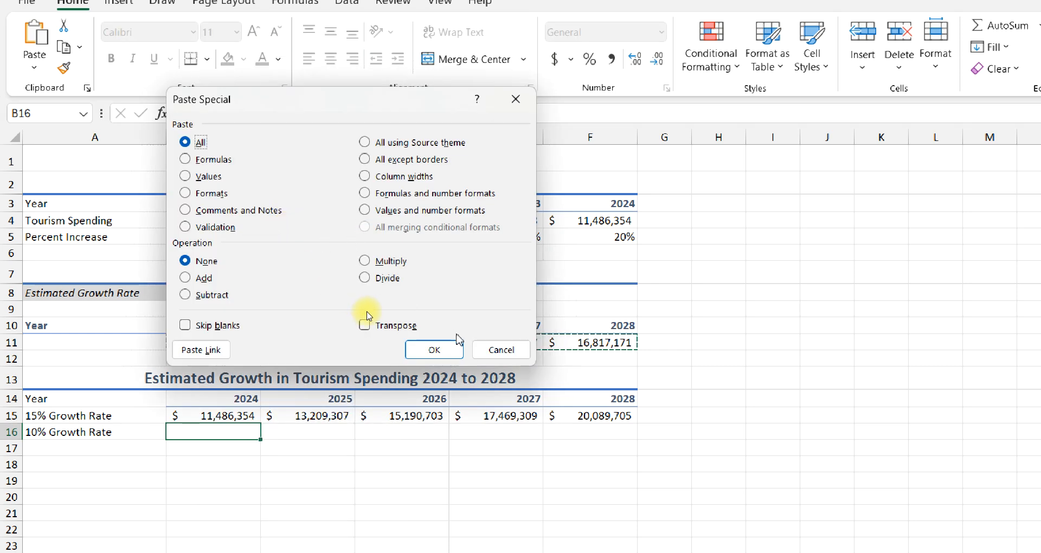
key("Escape")
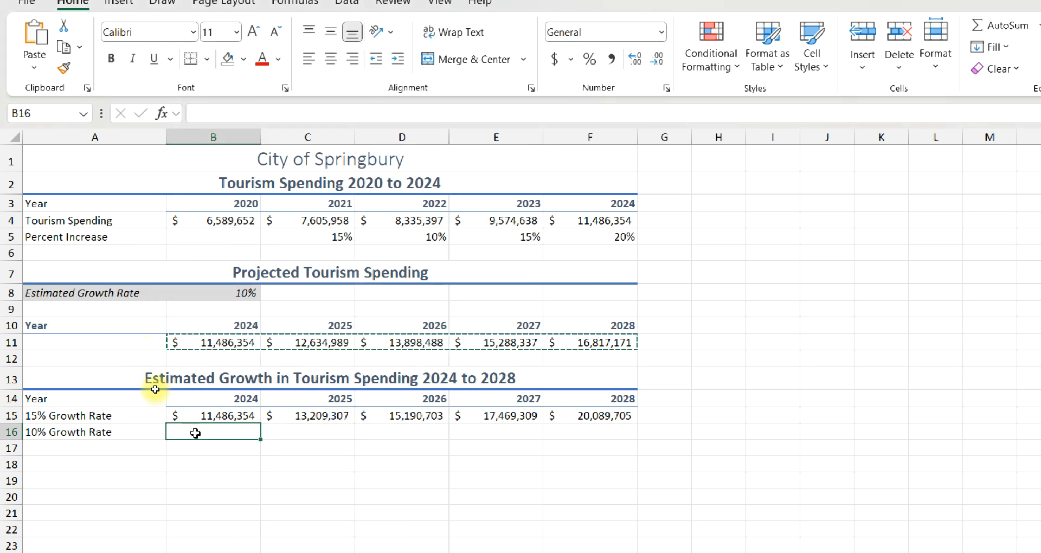
- Paste the copied amounts into B16:F16 as values with number formatting and save the workbook
left_click(31, 71)
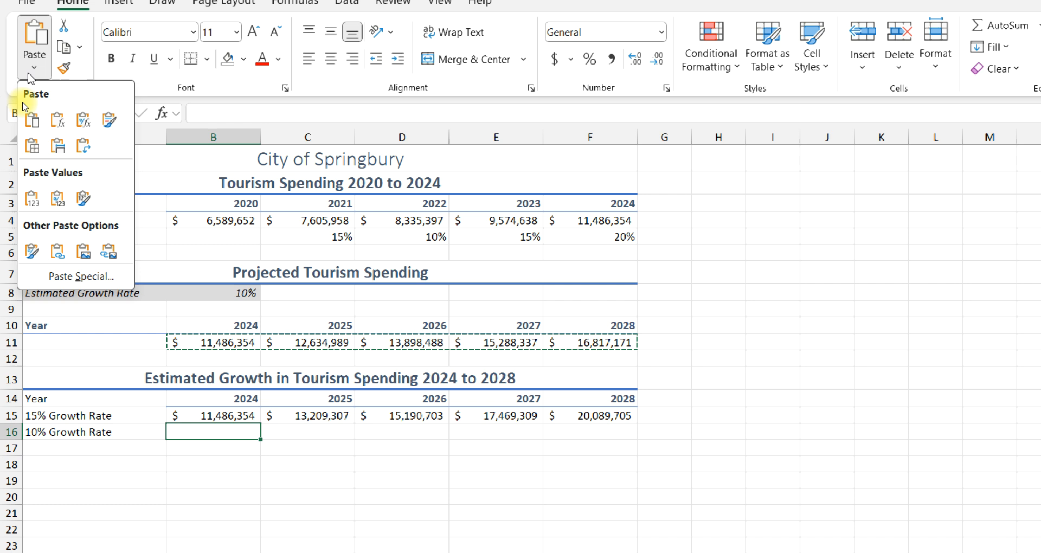
left_click(52, 203)
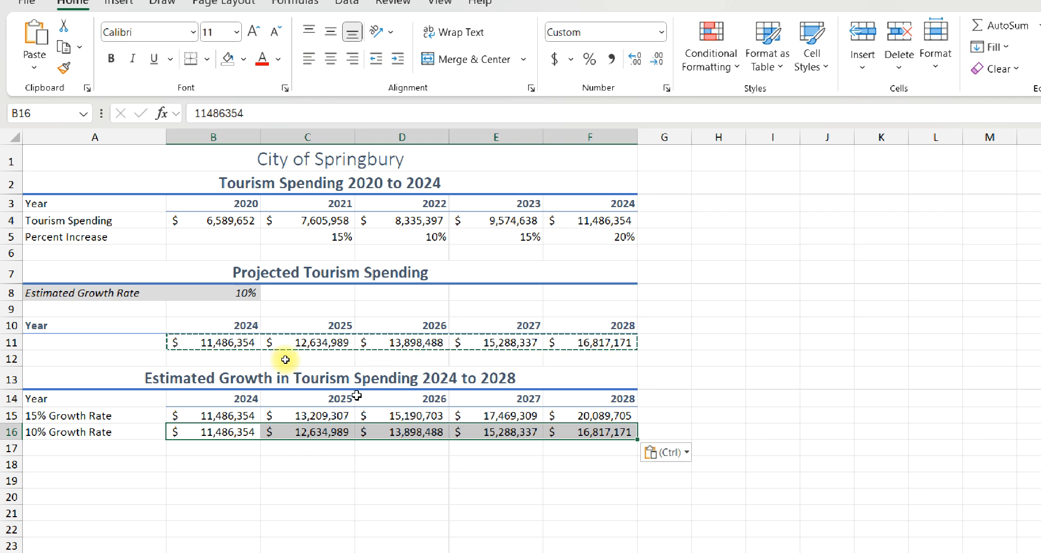
key("ctrl+s")
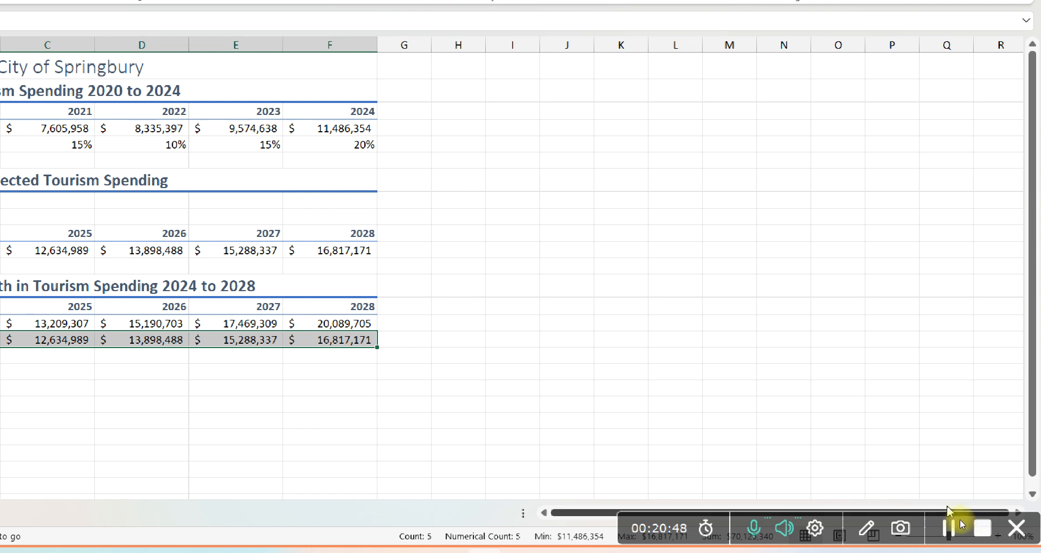
left_click(986, 531)
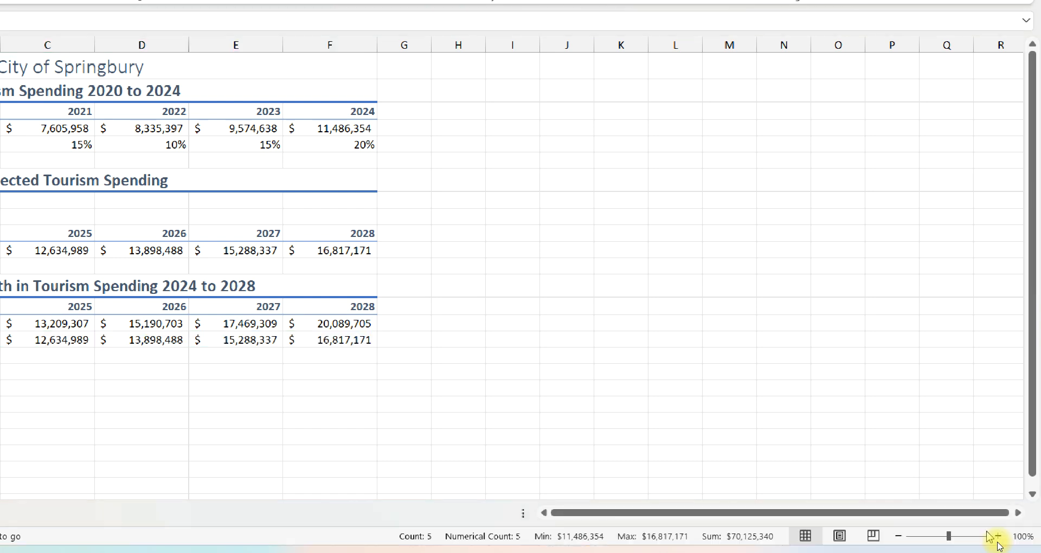